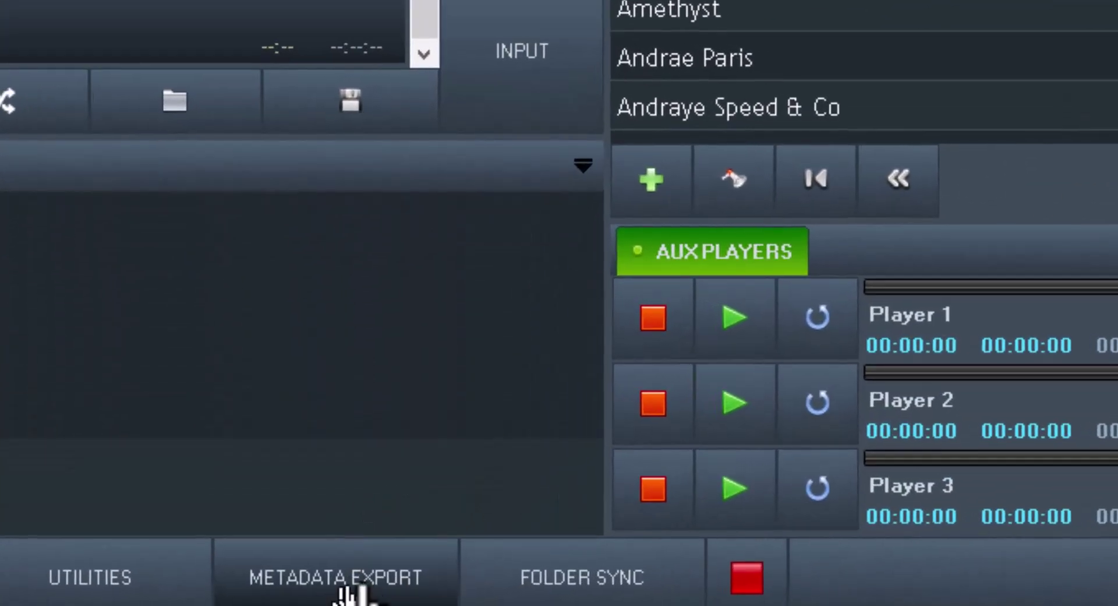
Review the now playing metadata exporter's advanced settings and save them.
left_click(367, 582)
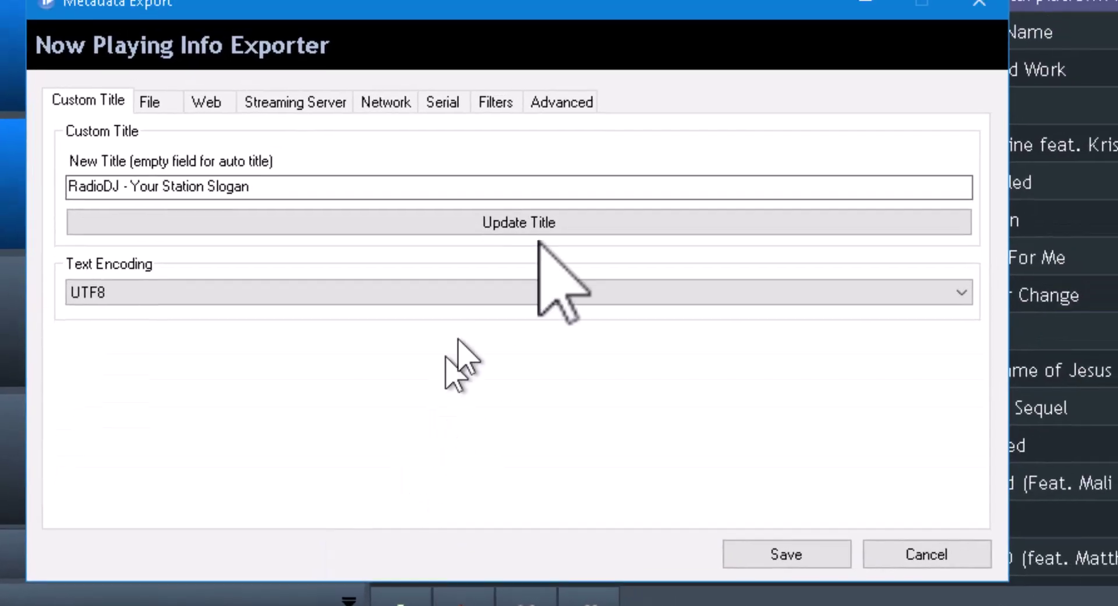
left_click(556, 104)
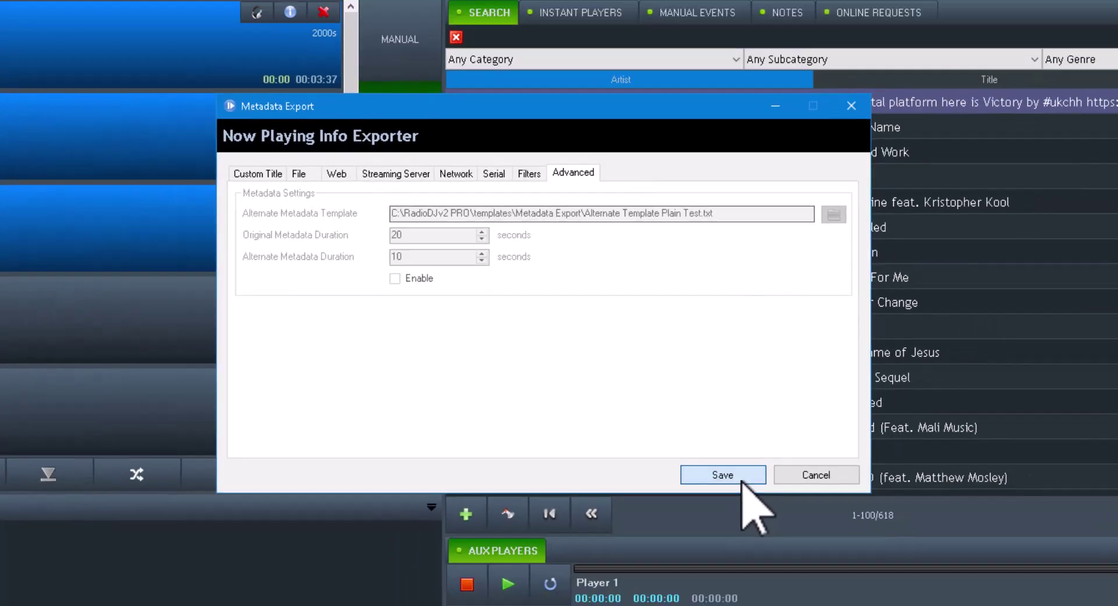
left_click(830, 549)
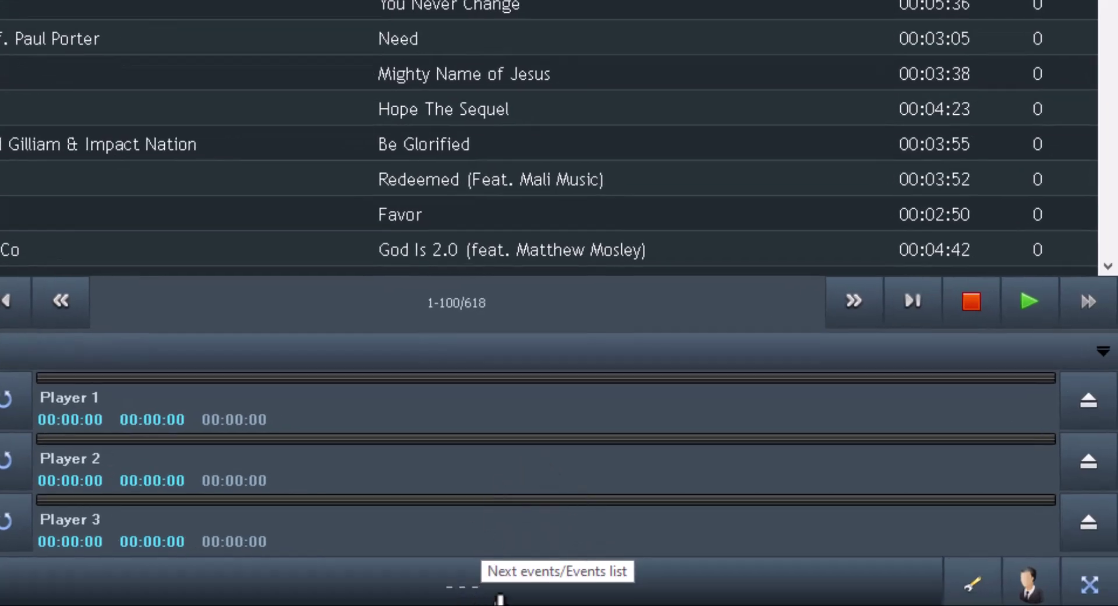
Check the Events List from the main window and from station configuration, closing it each time.
left_click(463, 594)
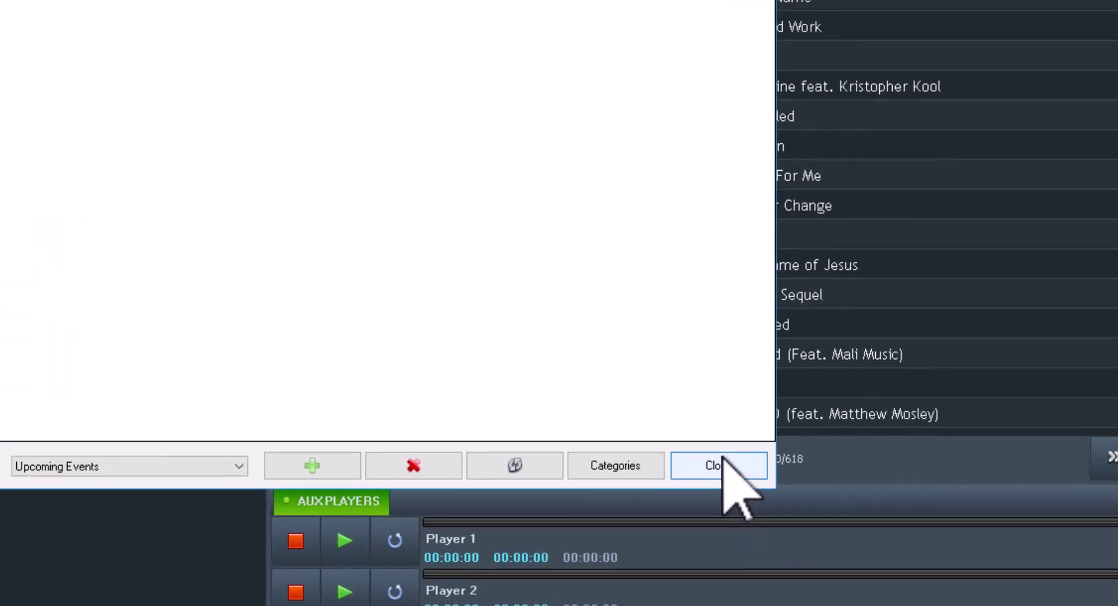
left_click(722, 461)
left_click(1023, 588)
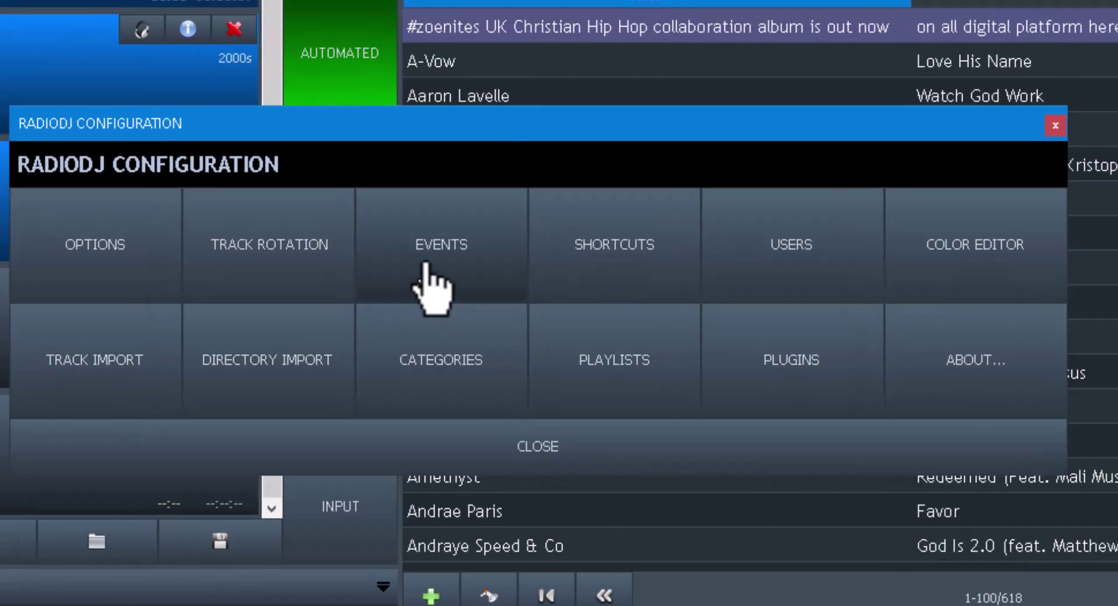
left_click(389, 213)
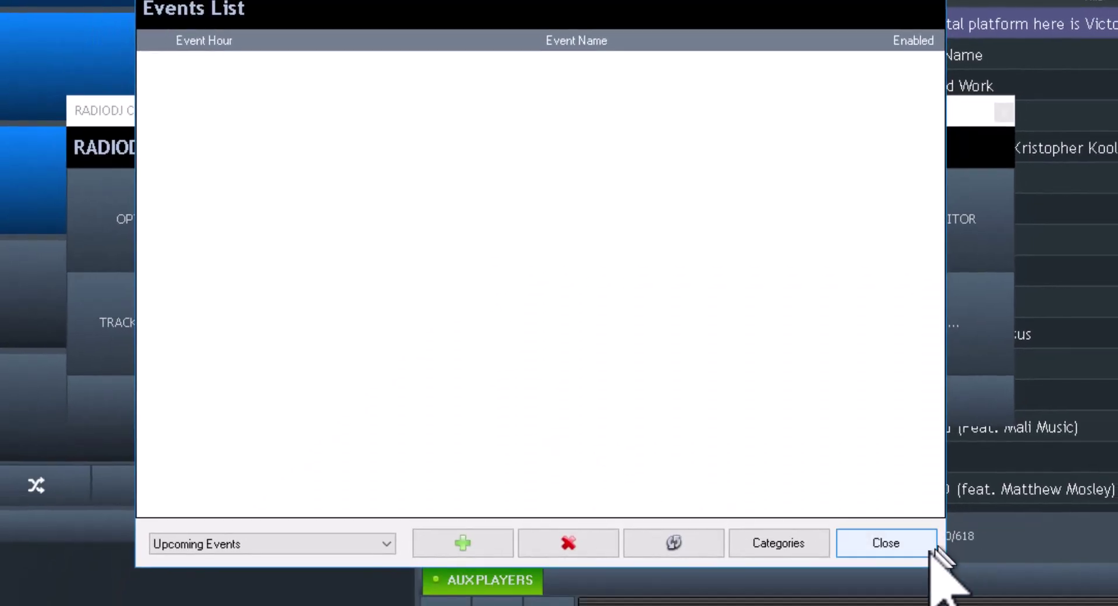
left_click(924, 550)
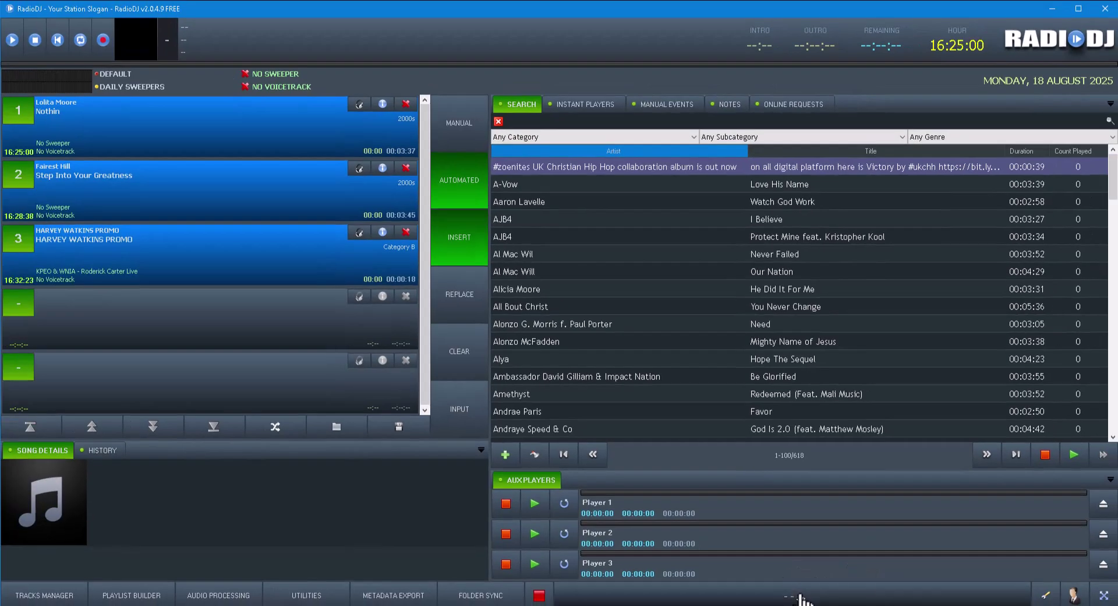
Reopen the Events List and cycle the view through All and Individual Events, ending on Upcoming Events.
left_click(804, 597)
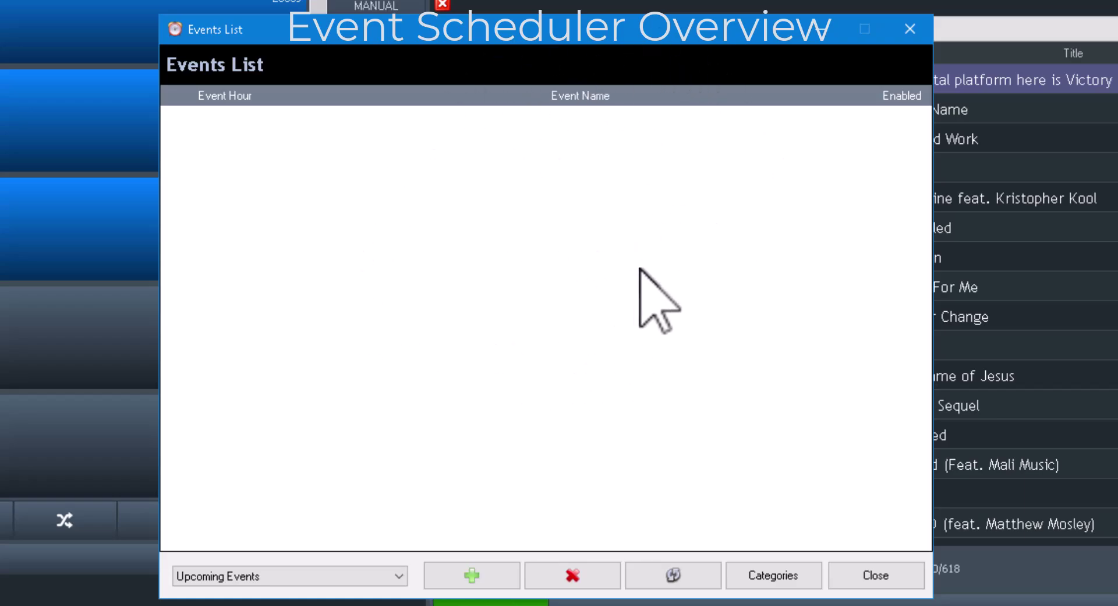
left_click(281, 576)
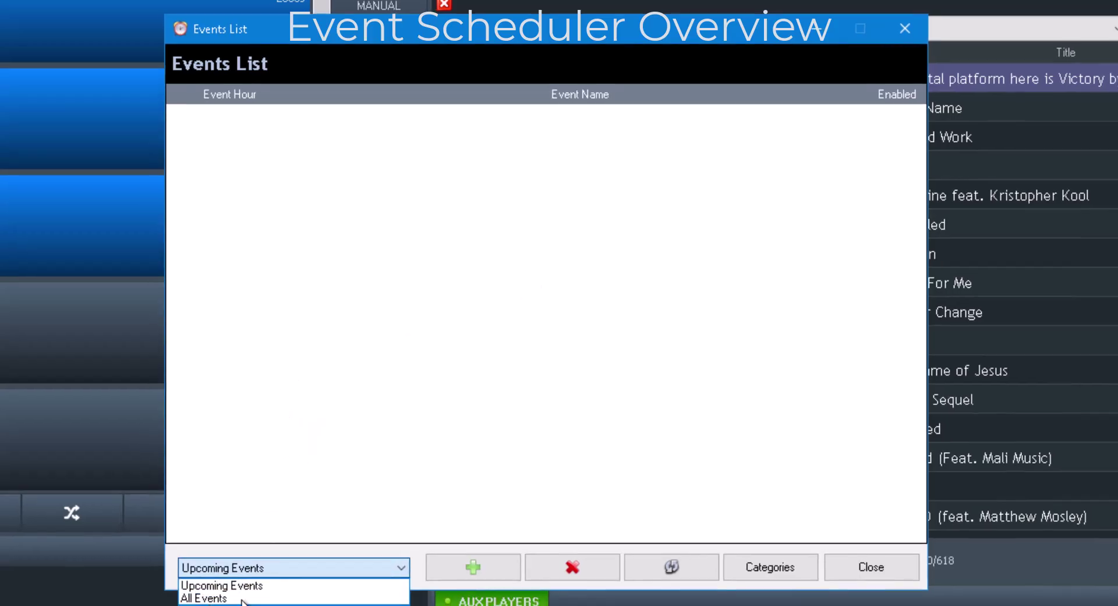
left_click(250, 604)
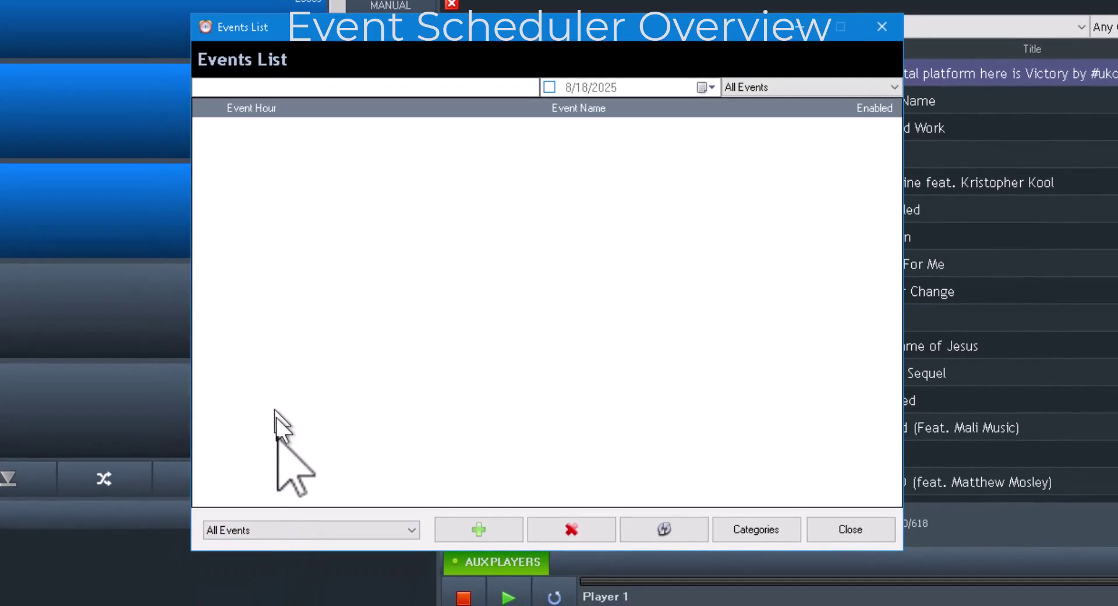
left_click(274, 530)
left_click(272, 571)
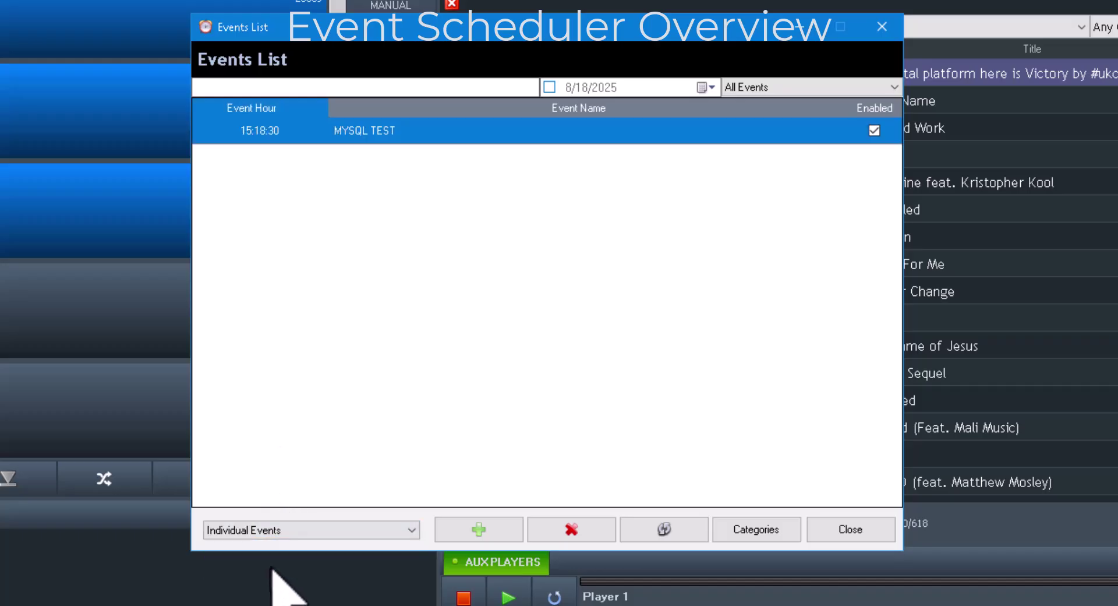
left_click(280, 531)
left_click(273, 545)
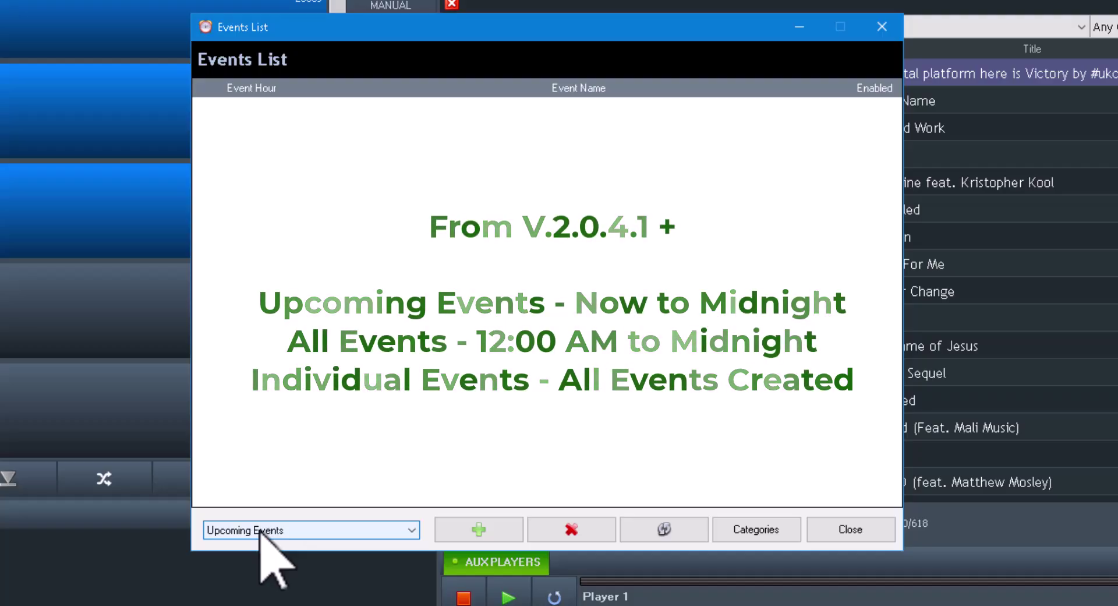
Toggle the view between All Events and Individual Events, ending on Individual Events with MYSQL TEST at 15:18:30.
left_click(260, 531)
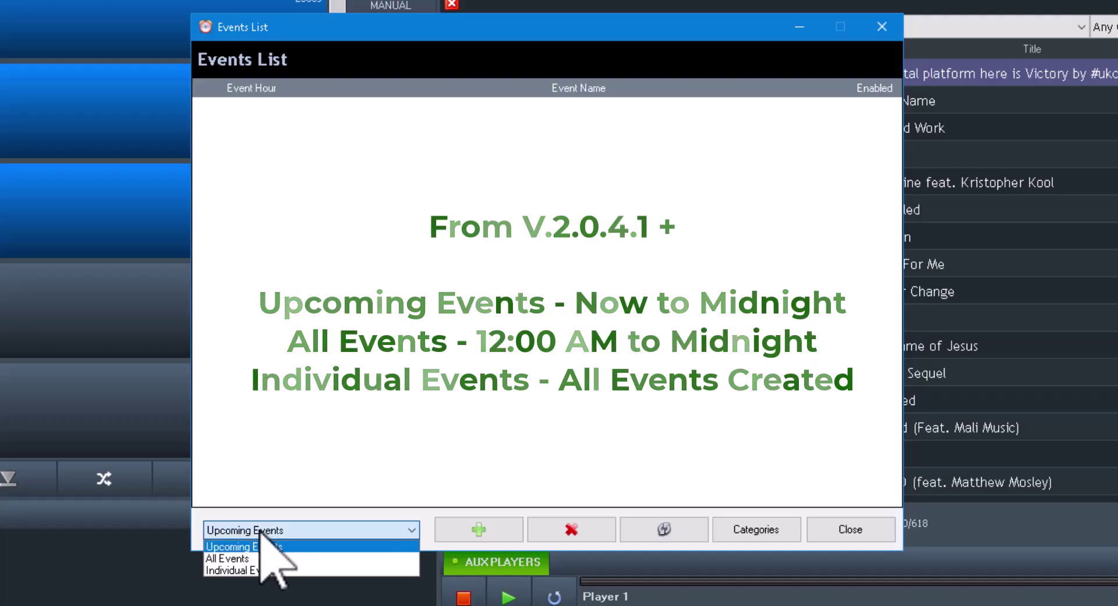
left_click(239, 559)
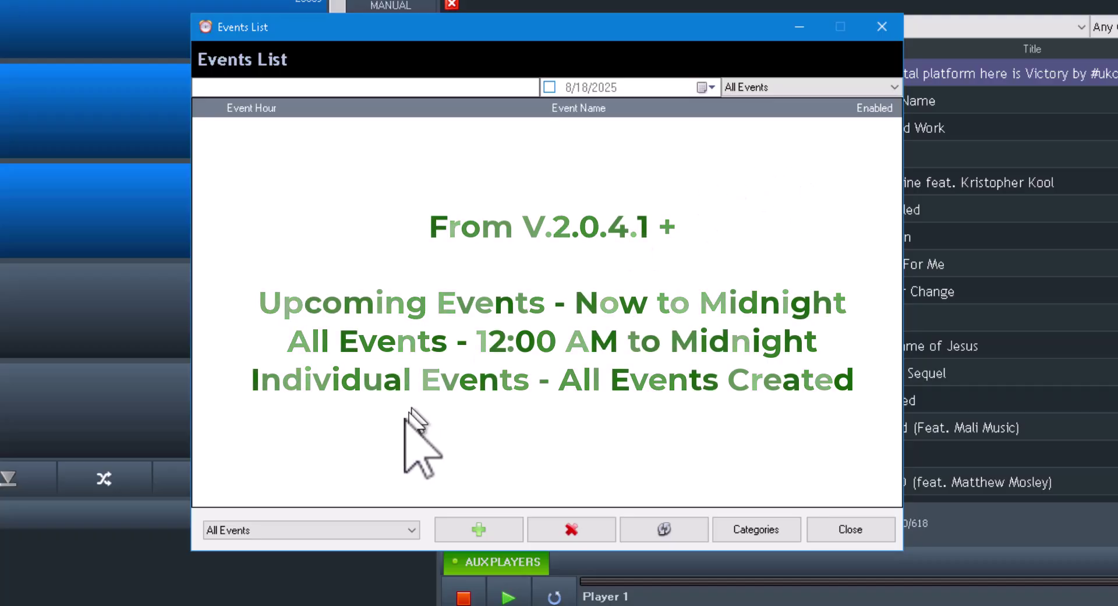
left_click(326, 530)
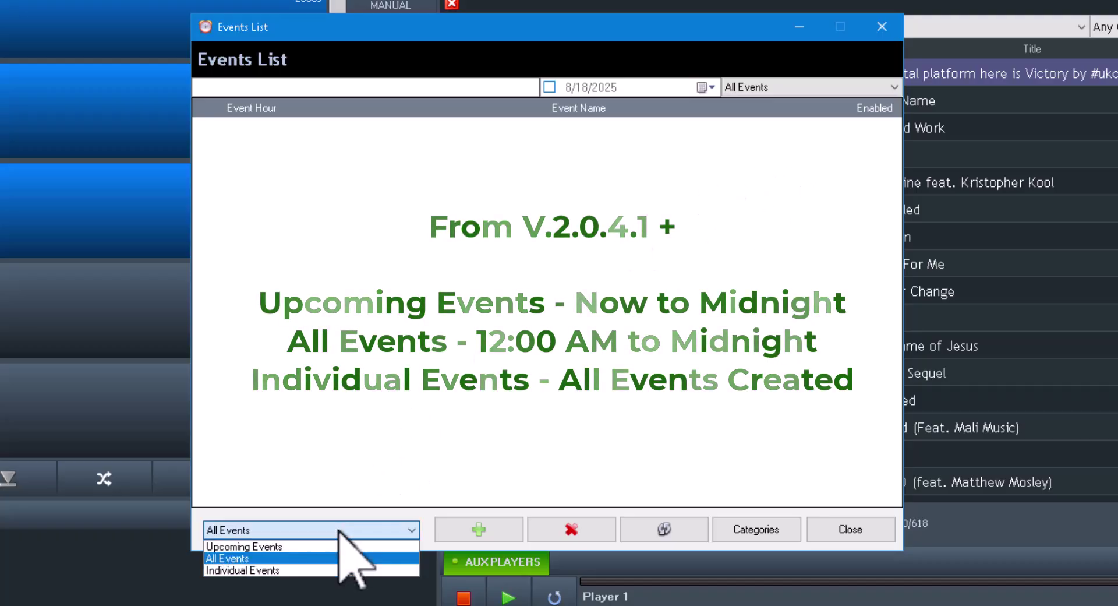
left_click(308, 570)
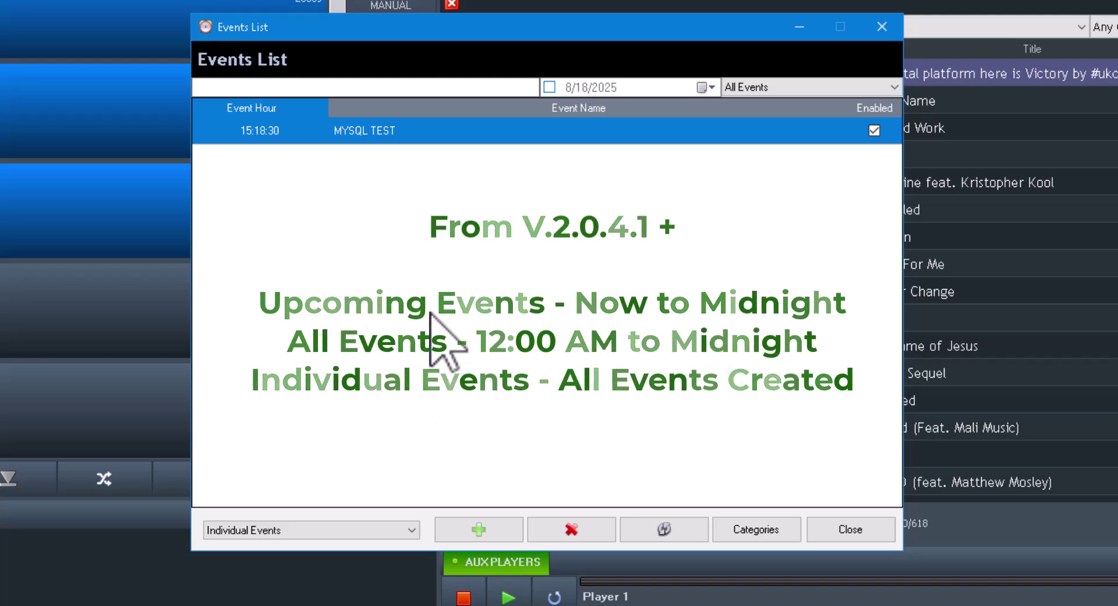
left_click(294, 530)
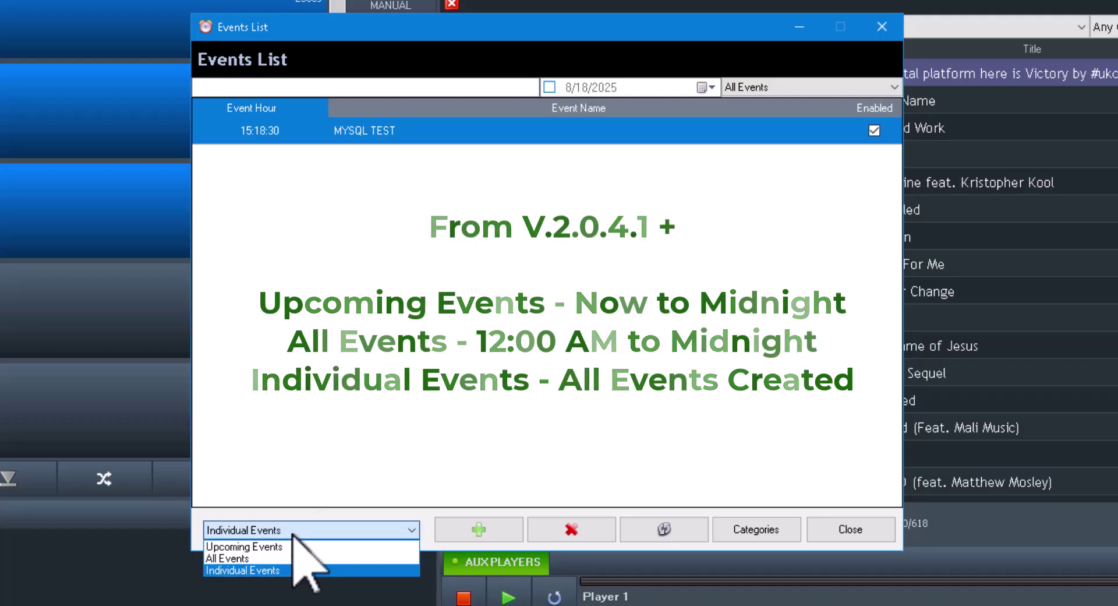
left_click(275, 558)
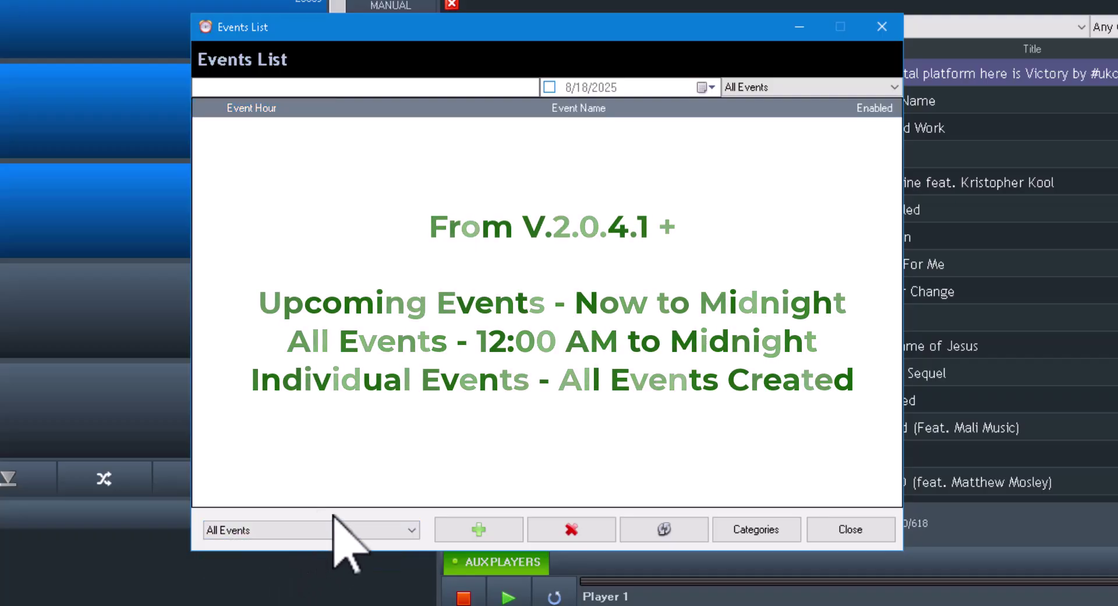
left_click(294, 530)
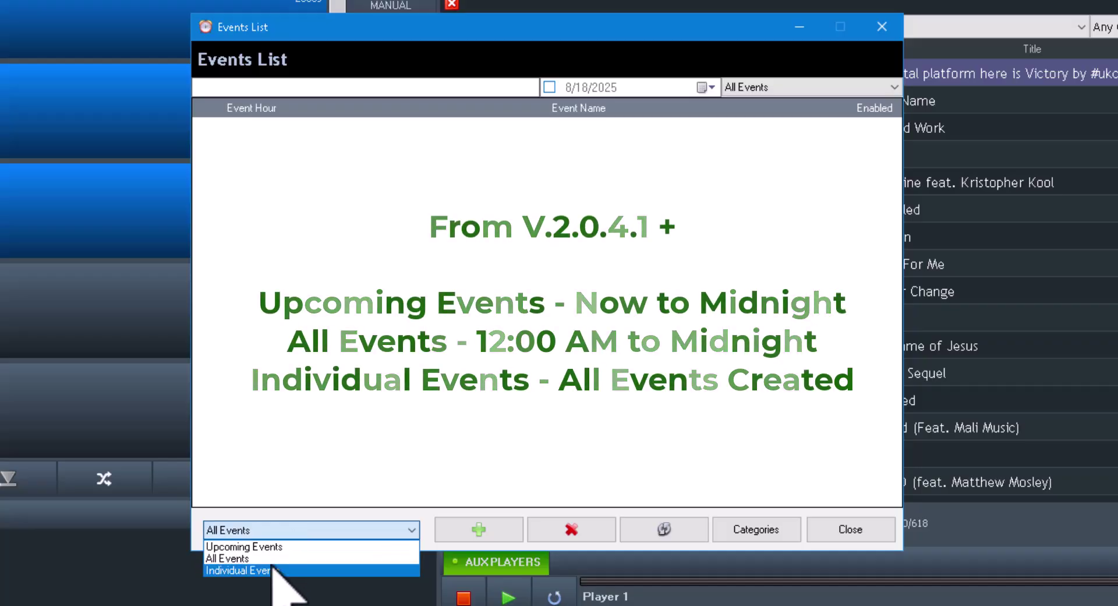
left_click(274, 569)
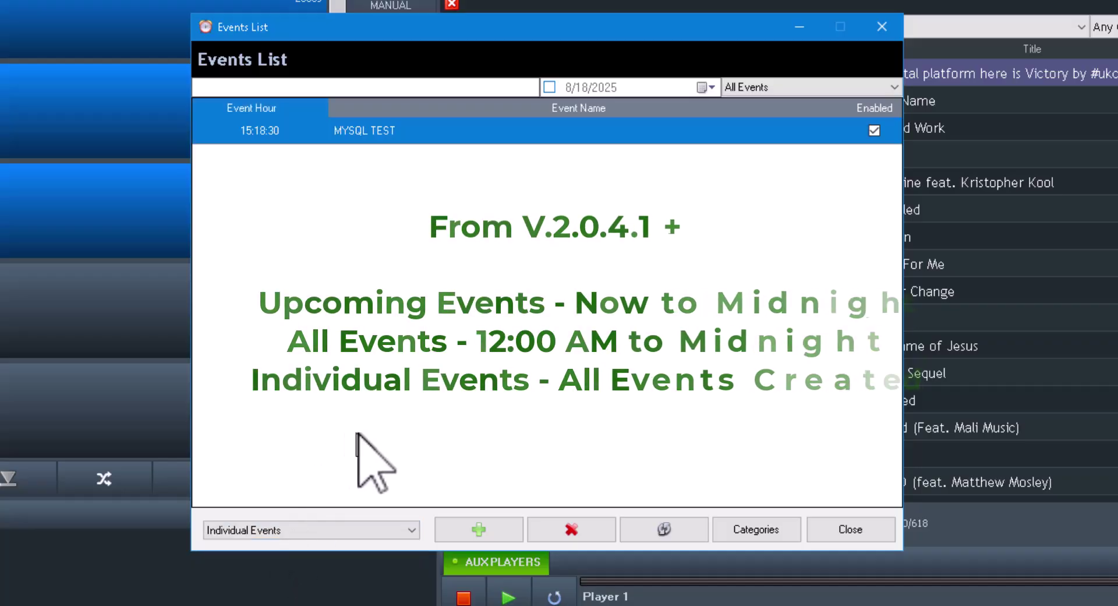
Change the MYSQL TEST event's time from 15:18:30 to 23:18:30 and save it.
left_click(376, 131)
double_click(375, 131)
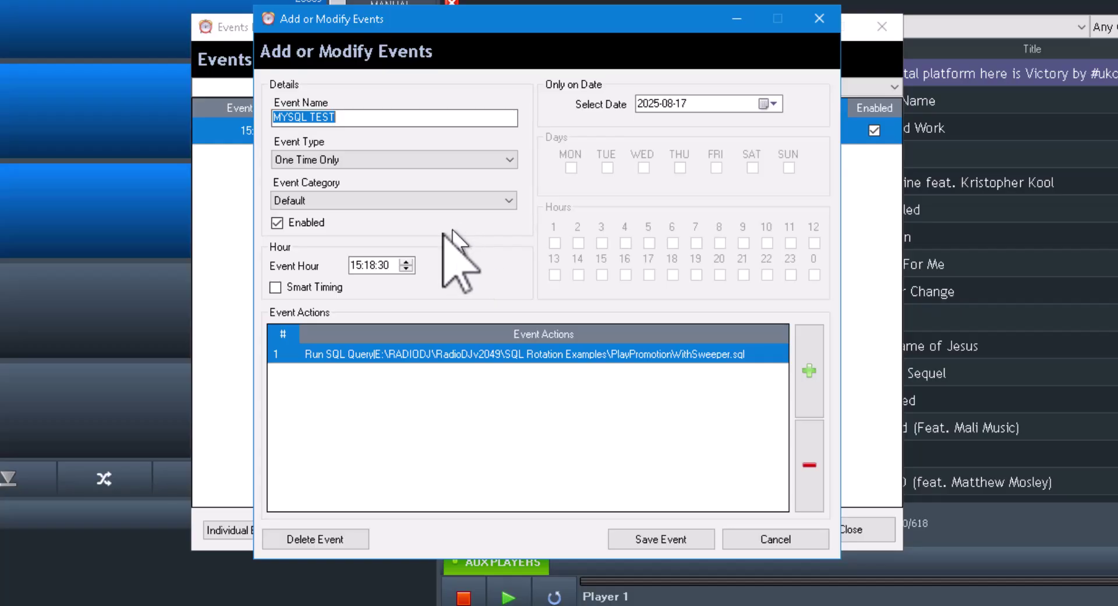
left_click(356, 268)
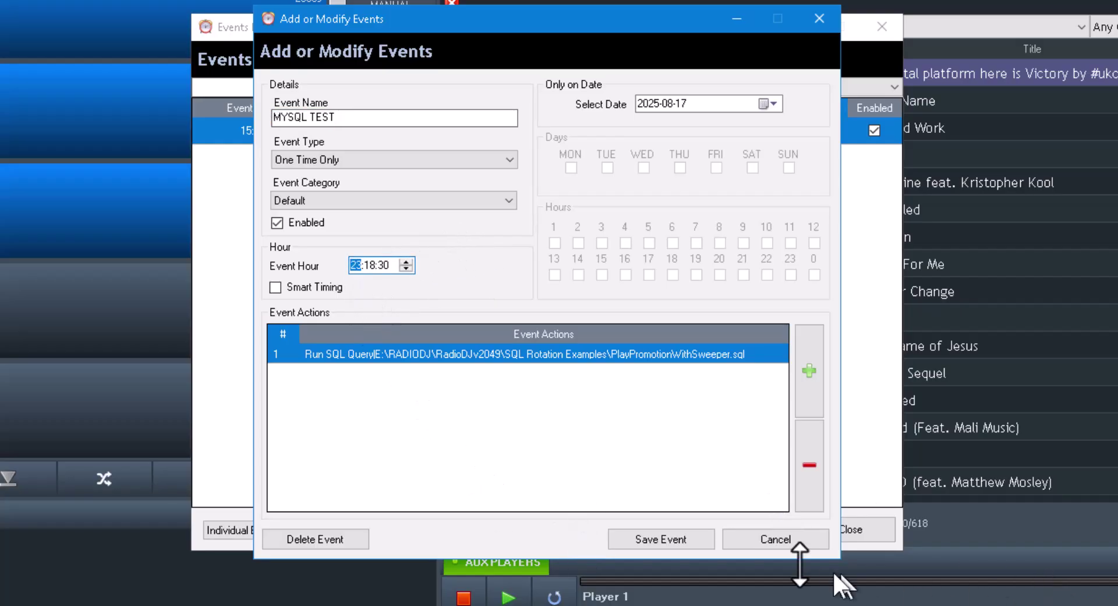
left_click(667, 539)
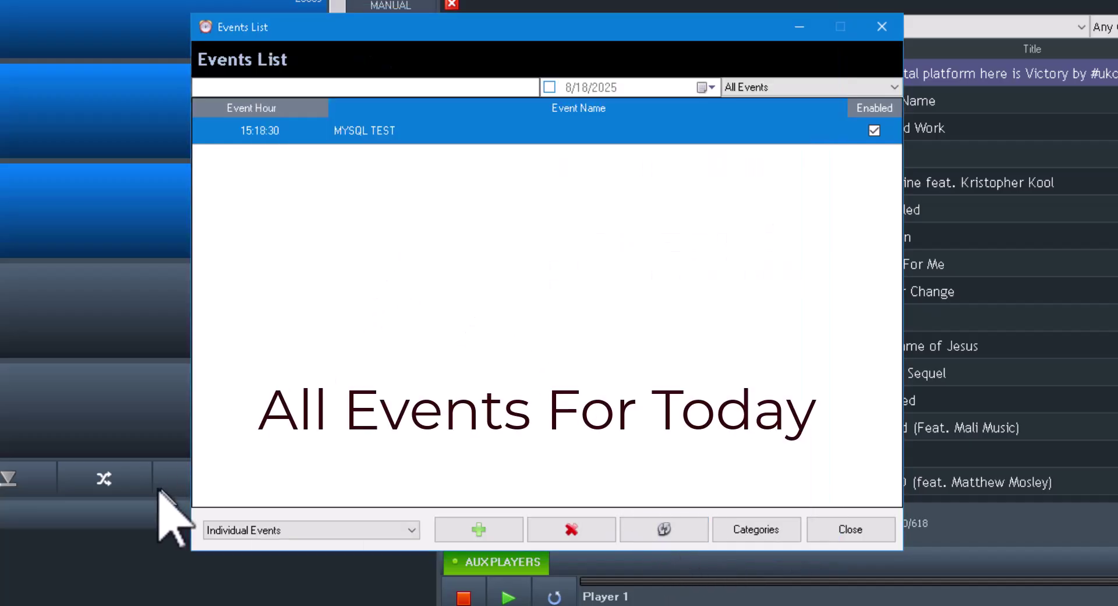
Refresh the list via All Events, then return to Individual Events.
left_click(297, 529)
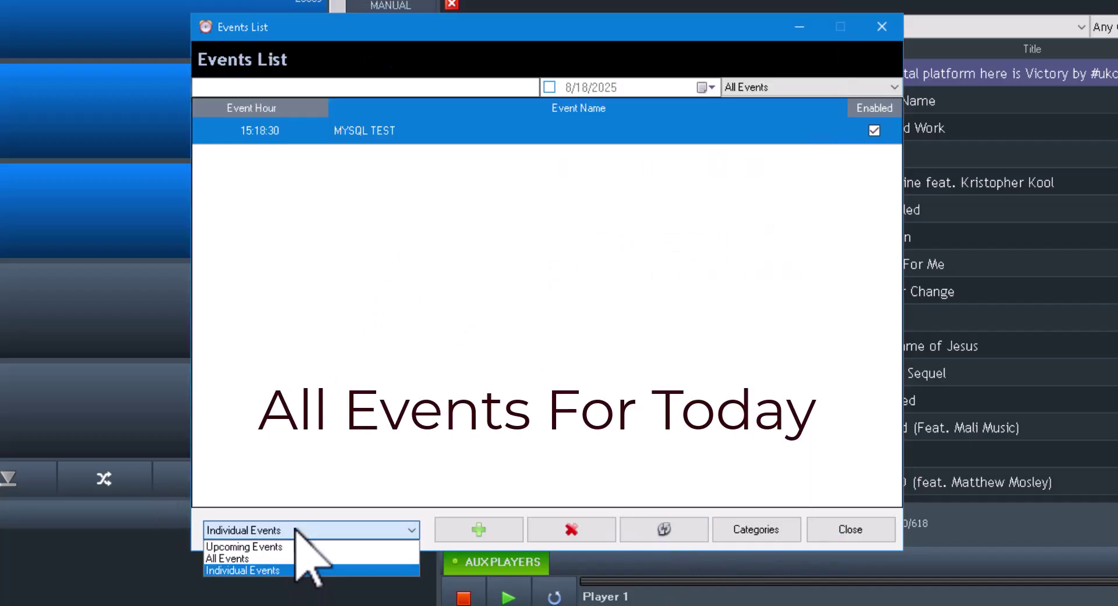
left_click(250, 557)
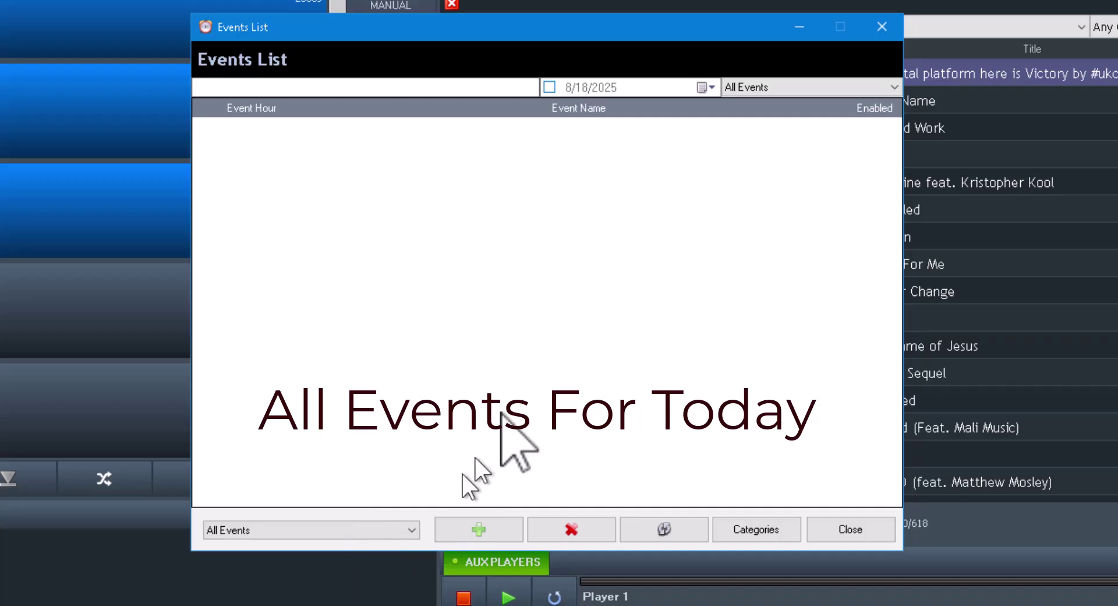
left_click(304, 531)
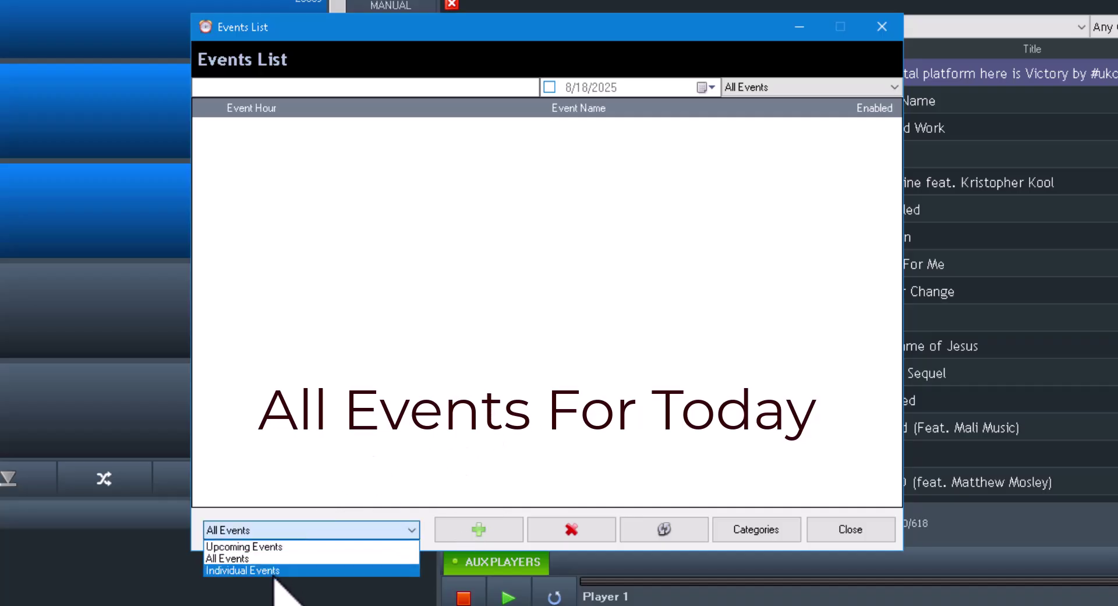
left_click(274, 569)
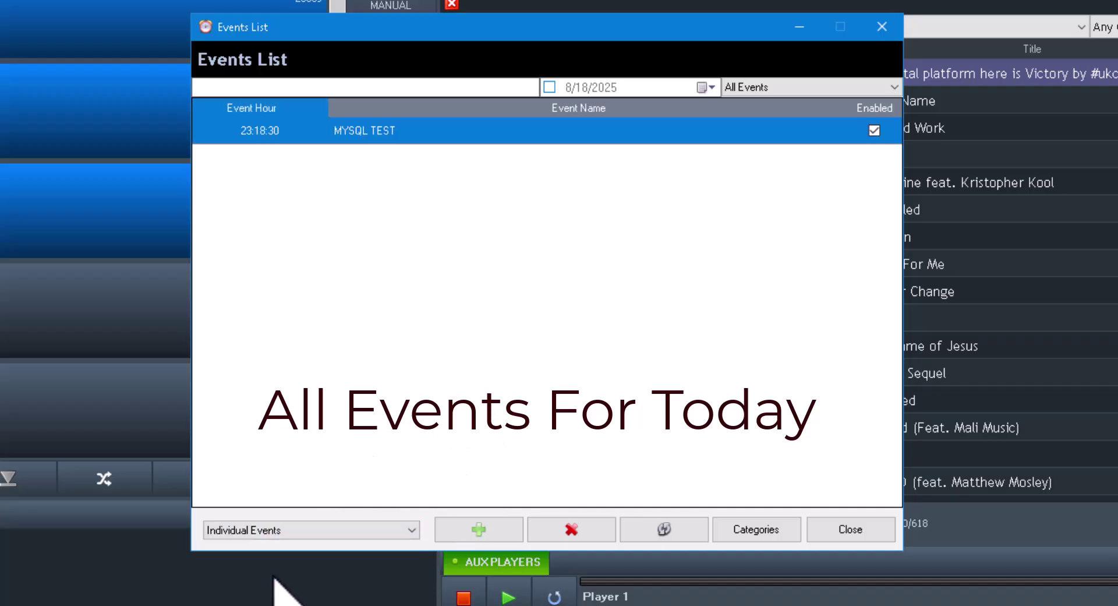
Reschedule MYSQL TEST to August 19, 2025 in its editor and save the event.
double_click(374, 134)
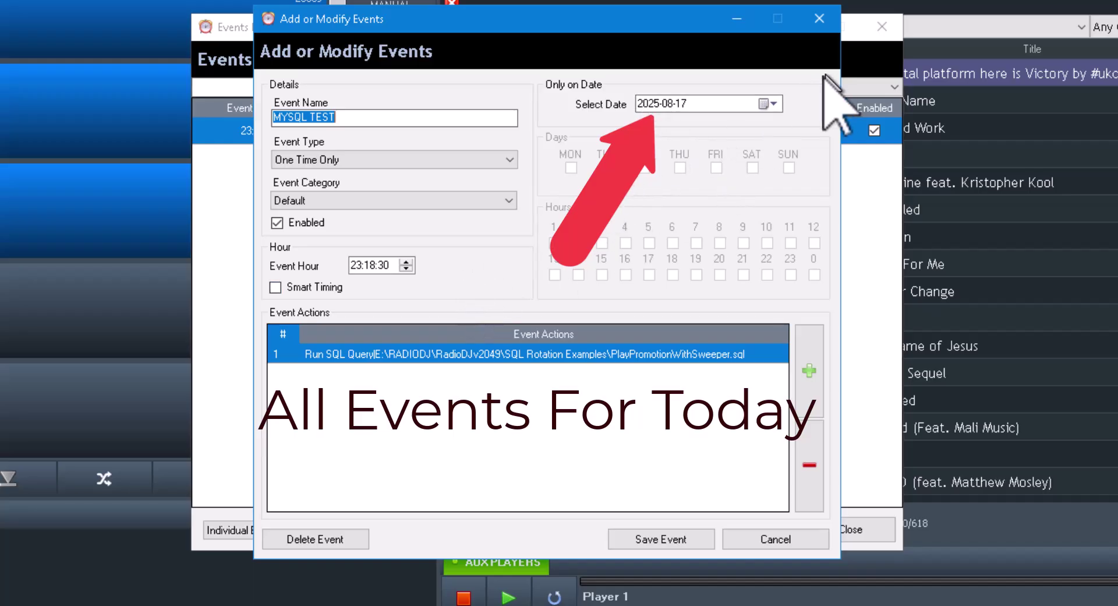
left_click(774, 103)
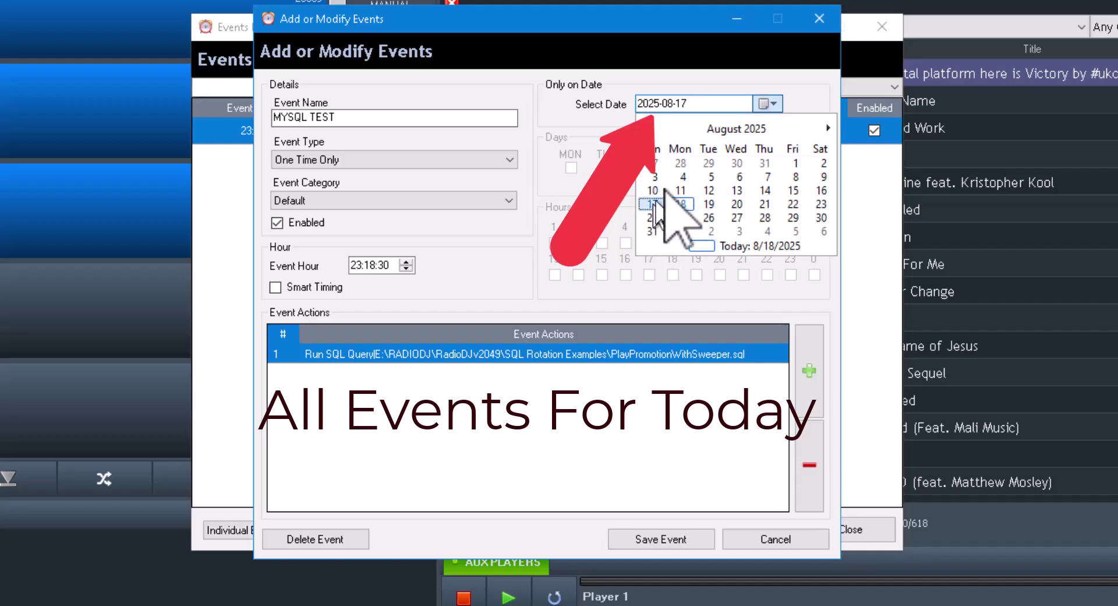
left_click(709, 203)
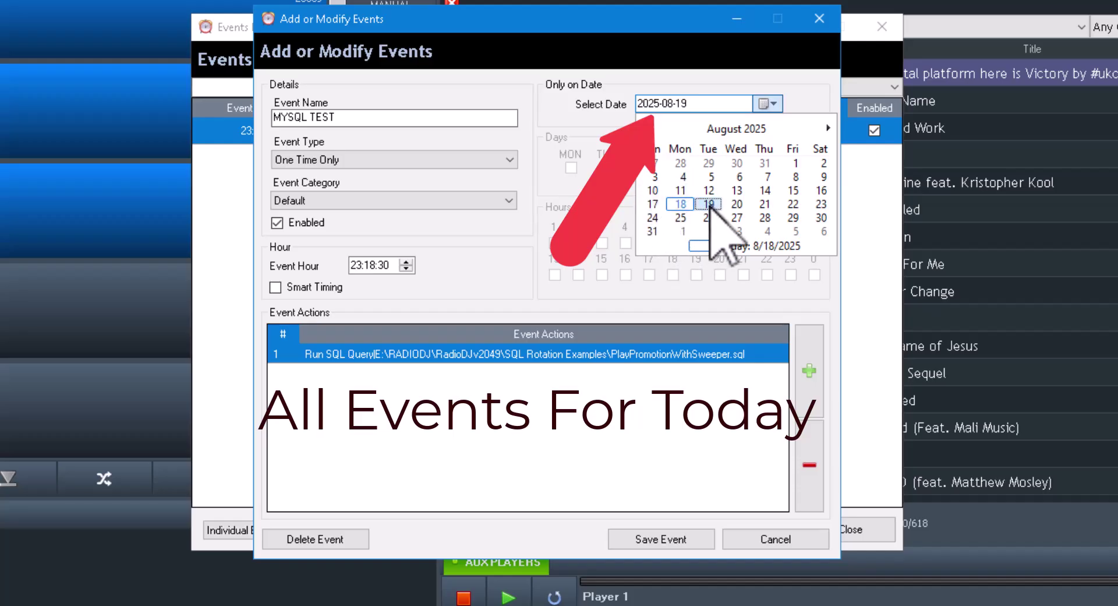
left_click(663, 538)
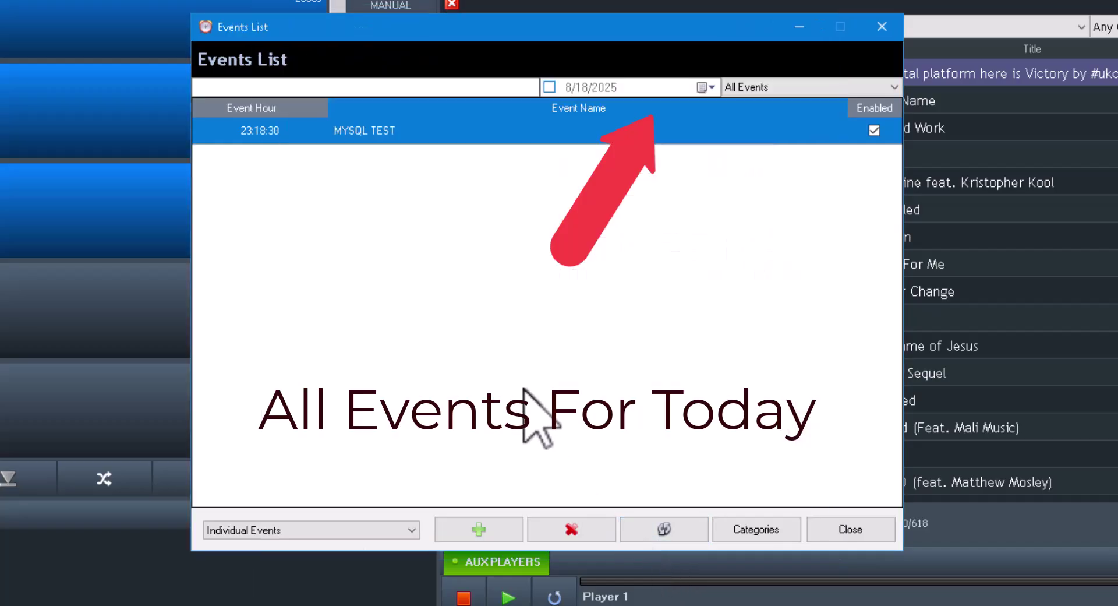
Switch the list through All, Upcoming and All Events, keeping all categories shown.
left_click(308, 531)
left_click(280, 570)
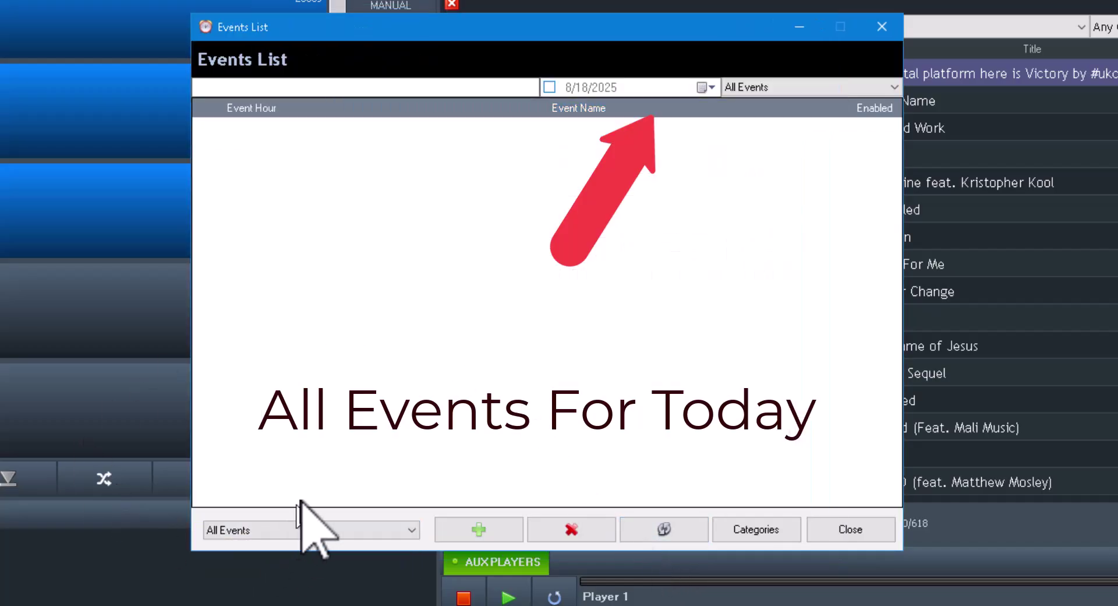
left_click(294, 527)
left_click(292, 541)
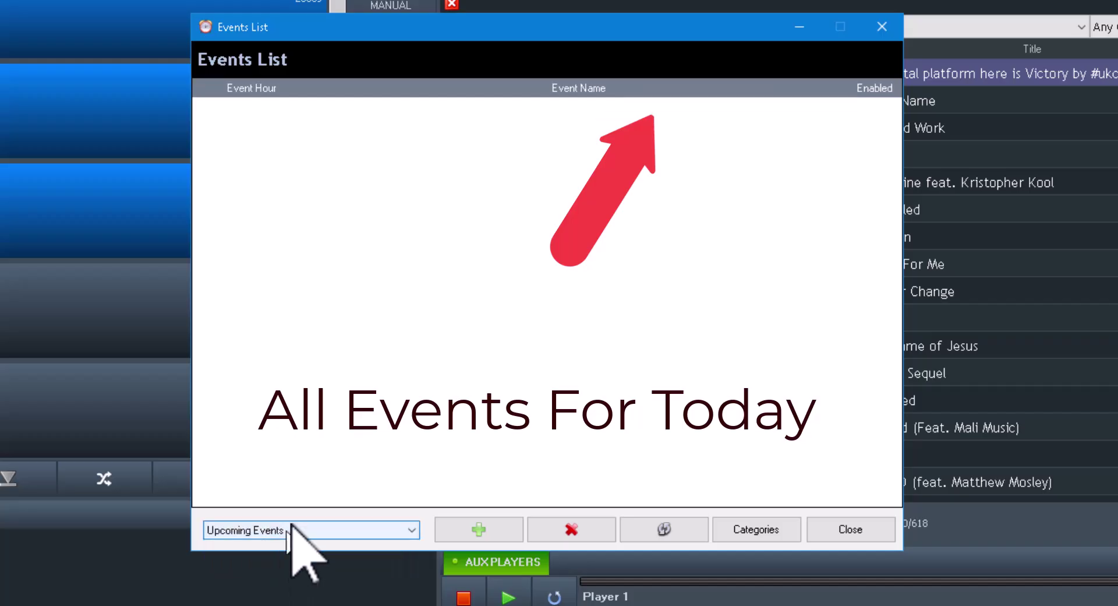
left_click(290, 531)
left_click(283, 558)
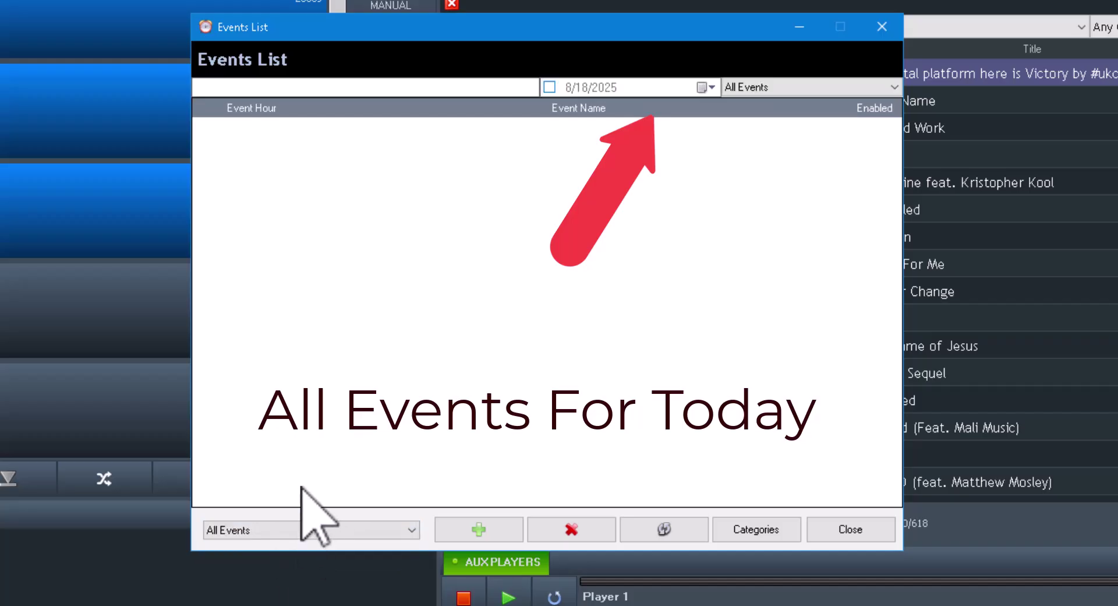
left_click(763, 87)
left_click(758, 103)
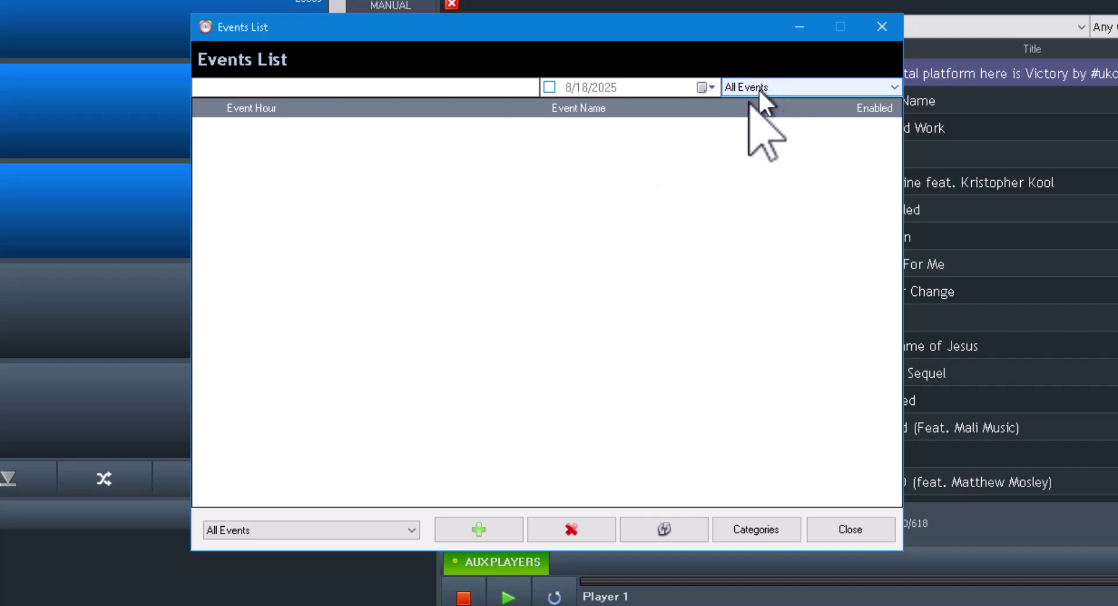
Show Individual Events and delete the MYSQL TEST event, confirming the deletion.
left_click(286, 531)
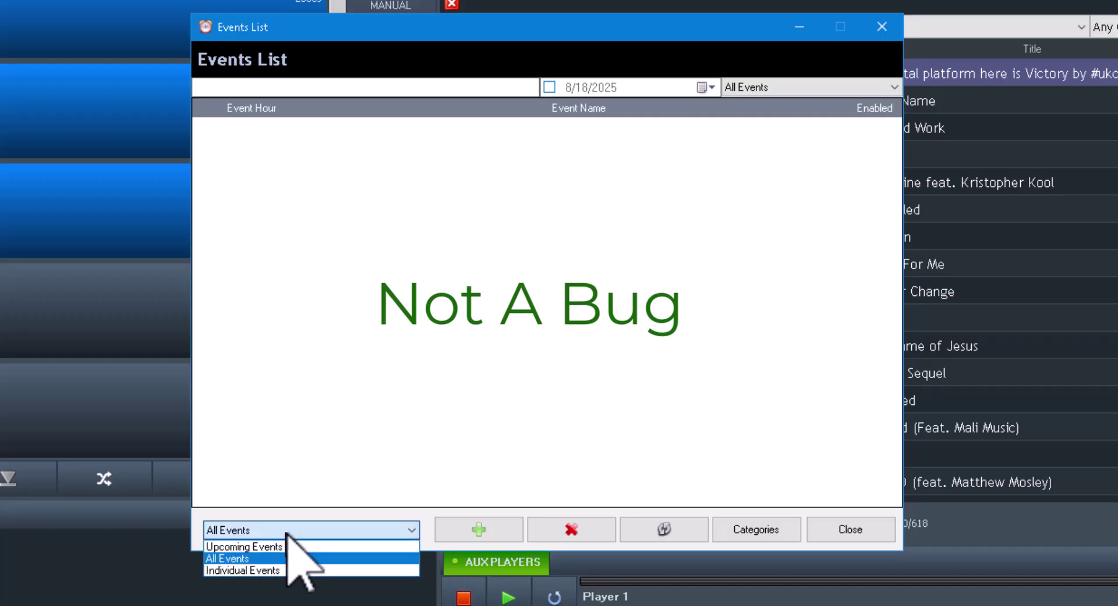
left_click(273, 570)
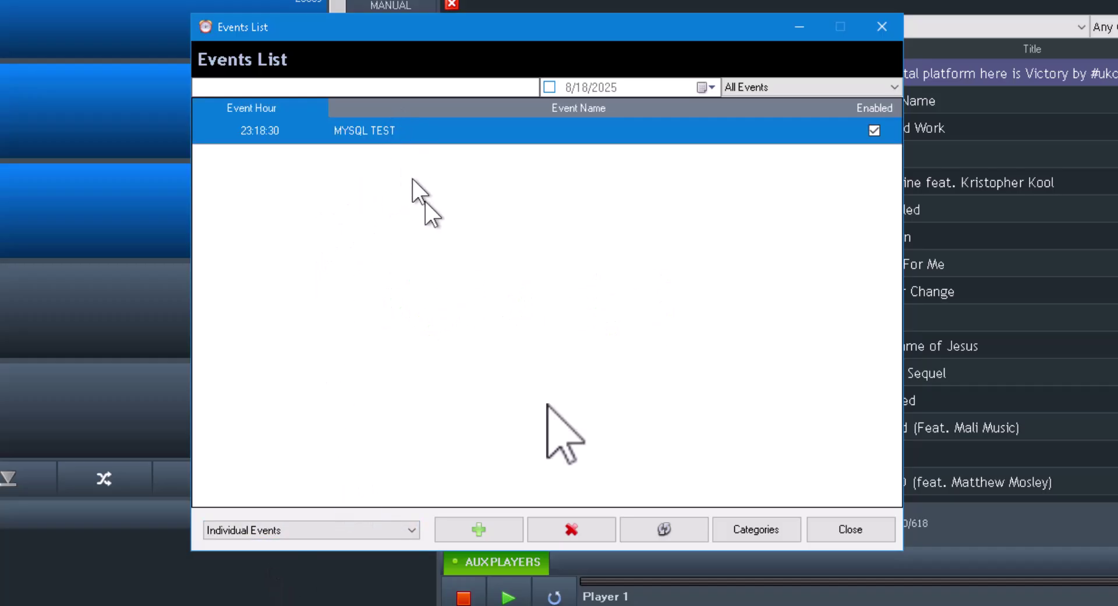
left_click(594, 527)
left_click(542, 350)
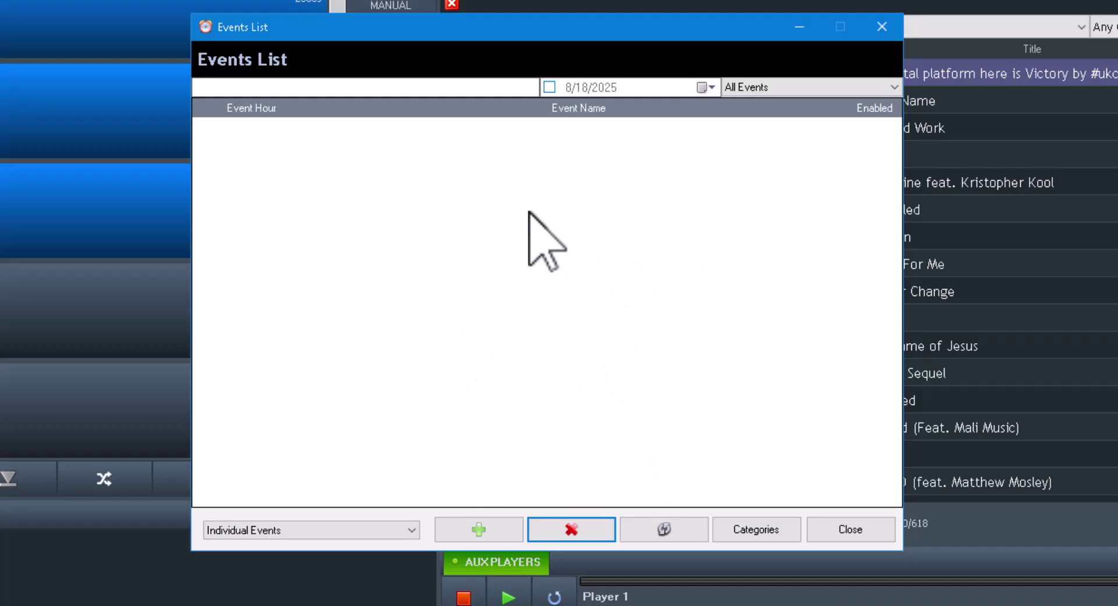
left_click(492, 529)
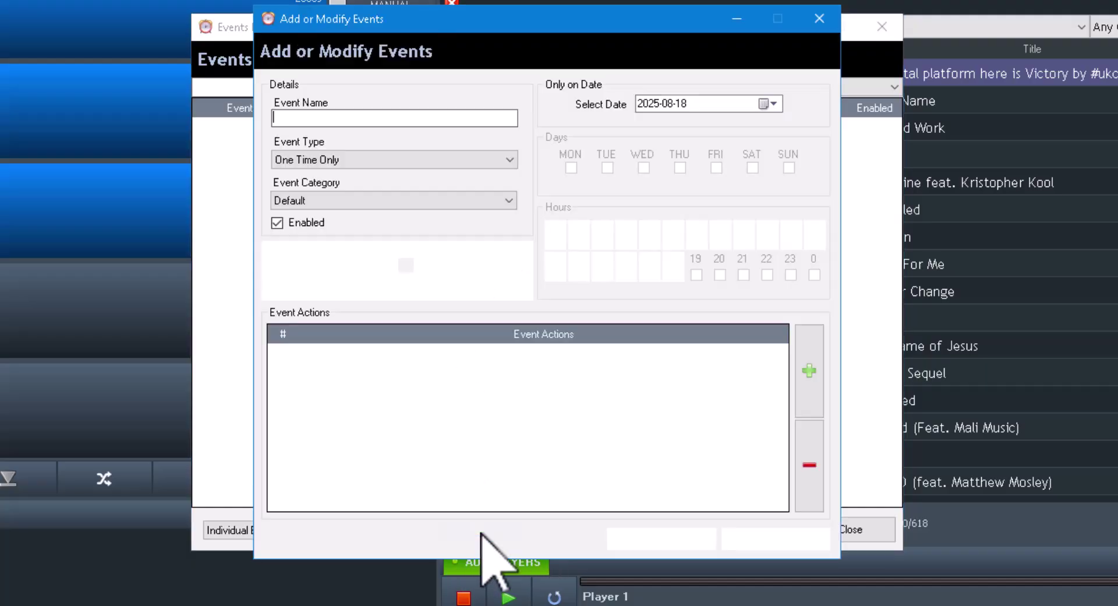
left_click(775, 539)
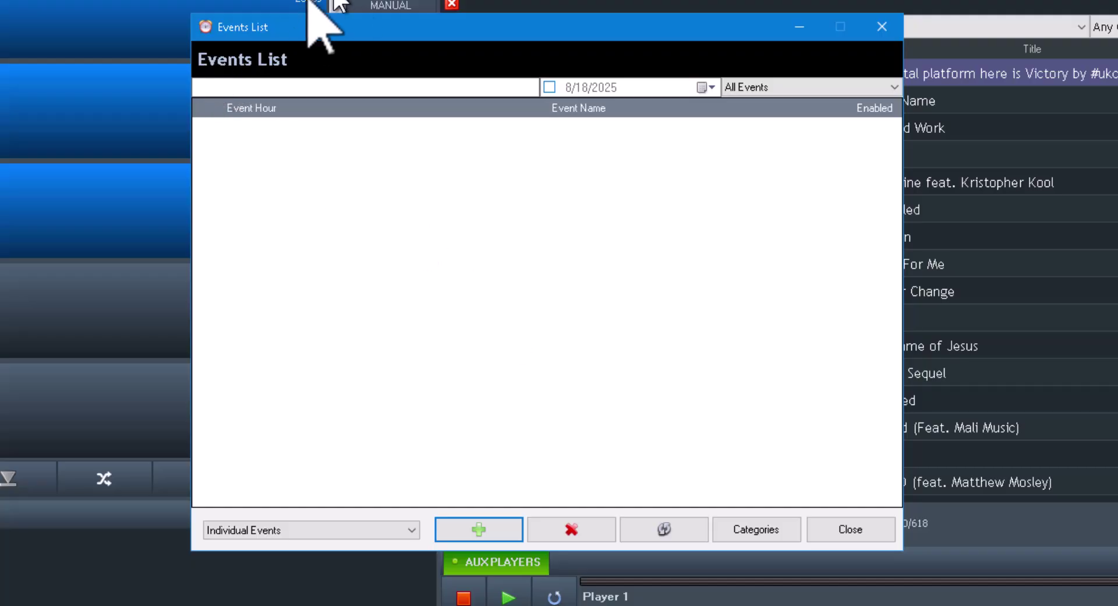
left_click(401, 87)
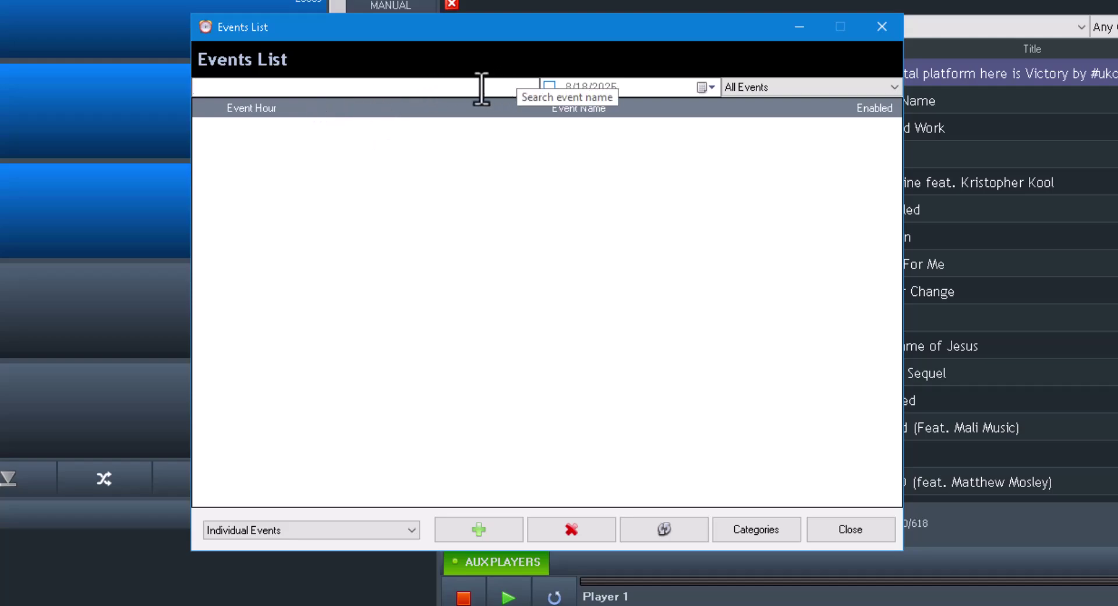
type("kjhkjhfdskjhdfkjhsd")
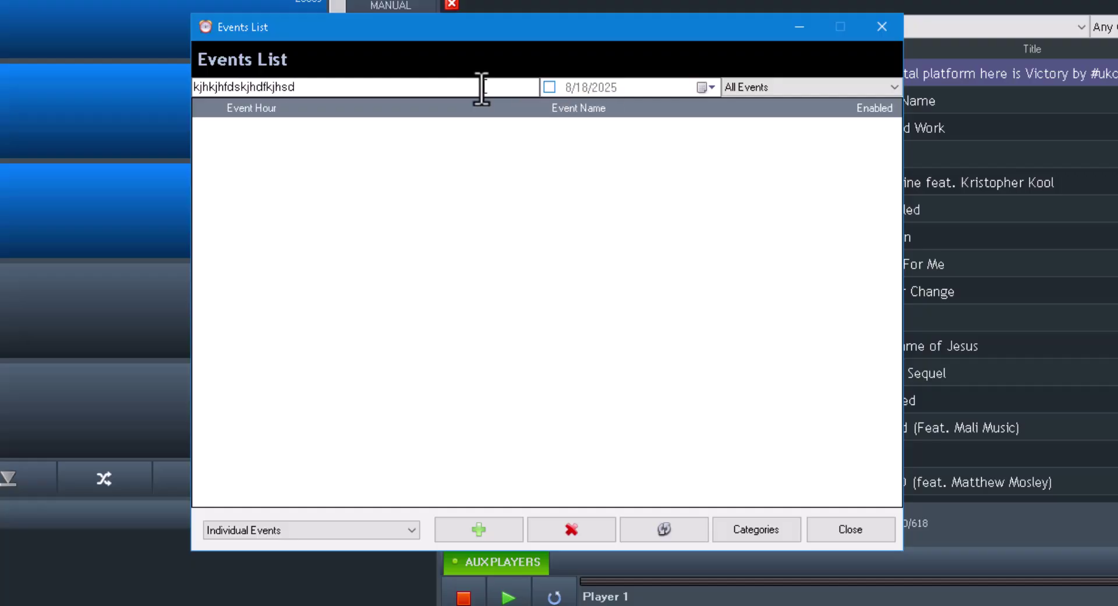
key("BackSpace")
key("BackSpace")
key("BackSpace")
key("BackSpace")
key("BackSpace")
key("BackSpace")
key("BackSpace")
key("BackSpace")
key("BackSpace")
key("BackSpace")
key("BackSpace")
key("BackSpace")
key("BackSpace")
key("BackSpace")
key("BackSpace")
key("BackSpace")
key("BackSpace")
key("BackSpace")
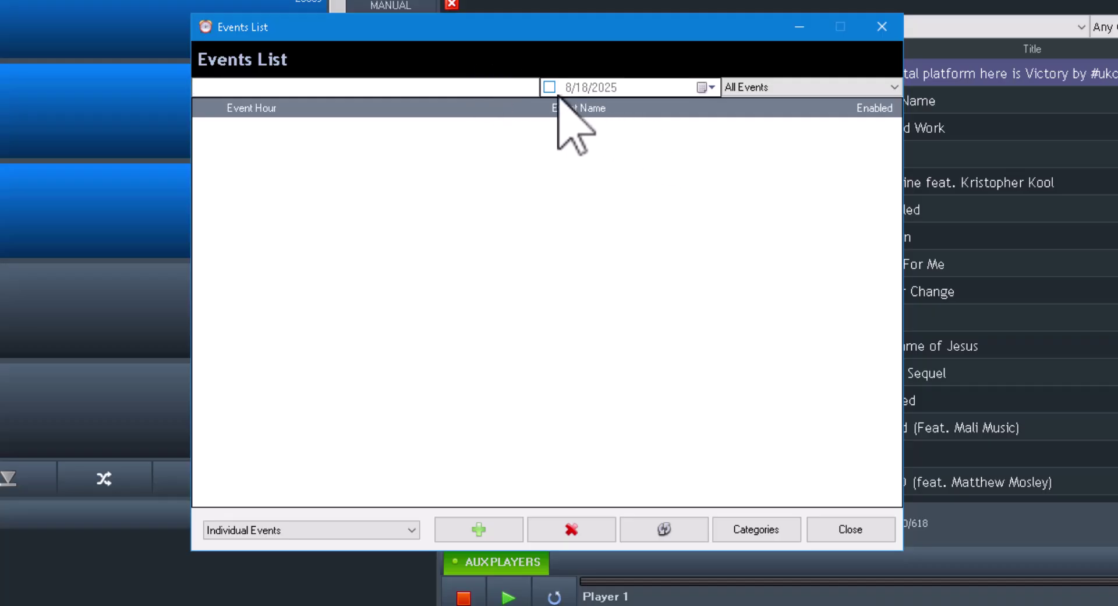
Try an August 20, 2025 date filter, then clear it, filter to Default, and sort by Event Hour.
left_click(711, 87)
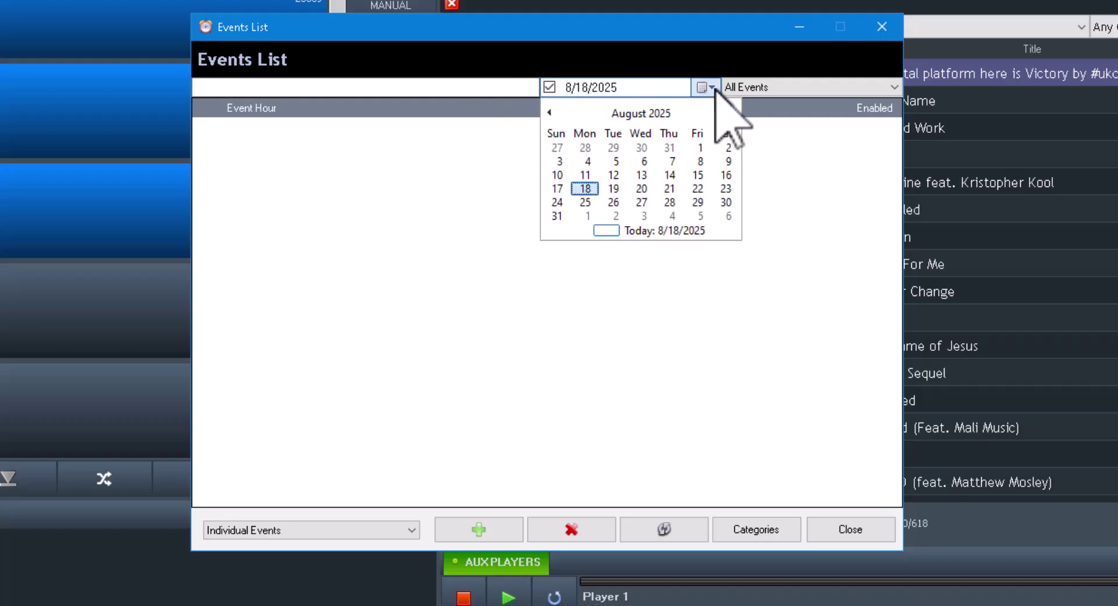
left_click(640, 188)
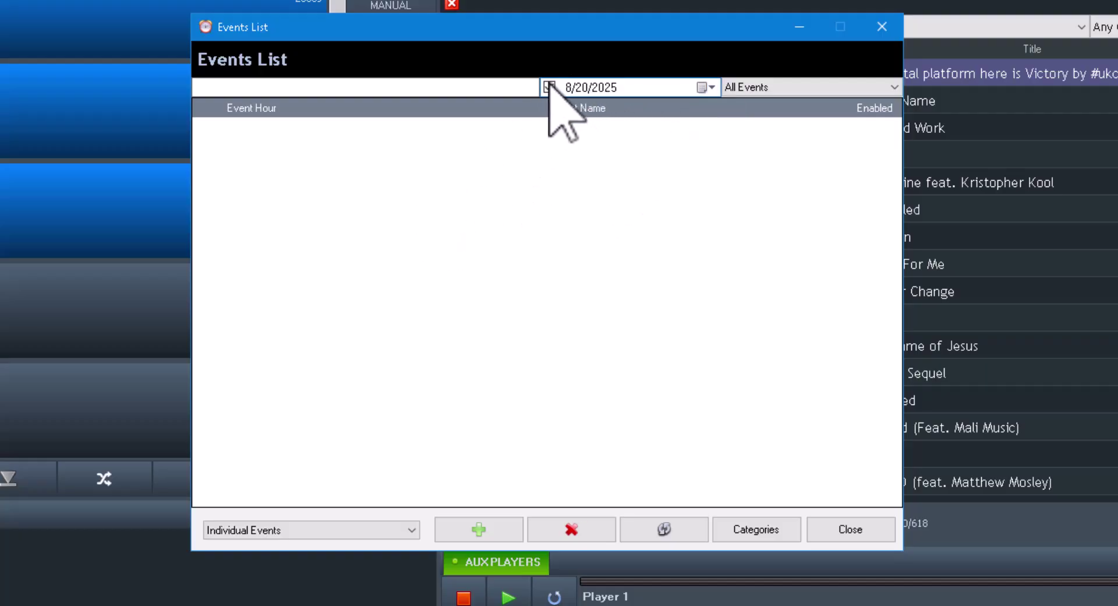
left_click(549, 86)
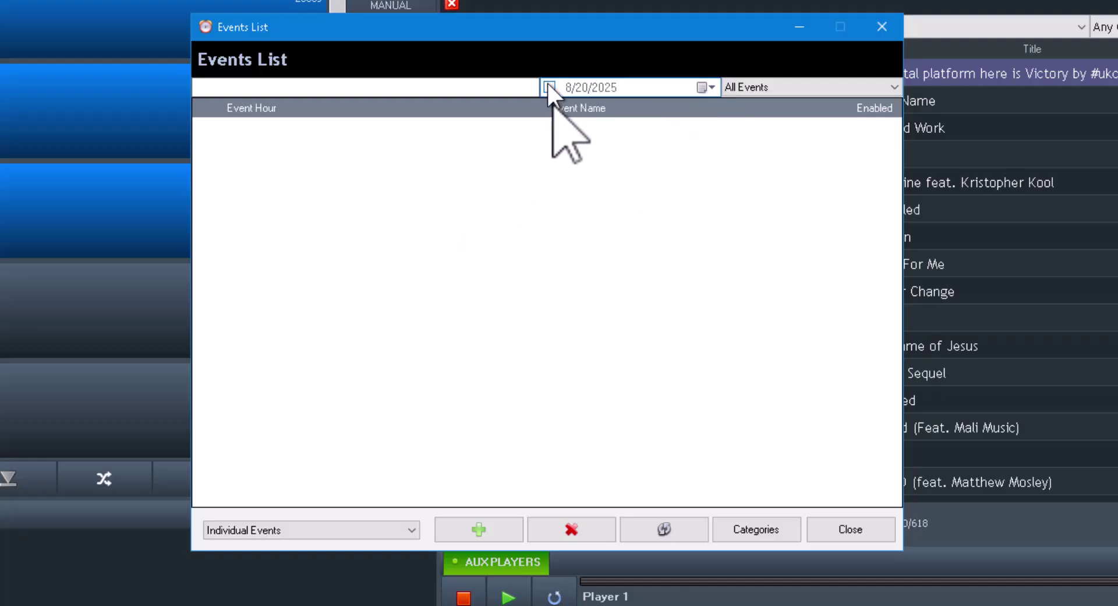
left_click(766, 90)
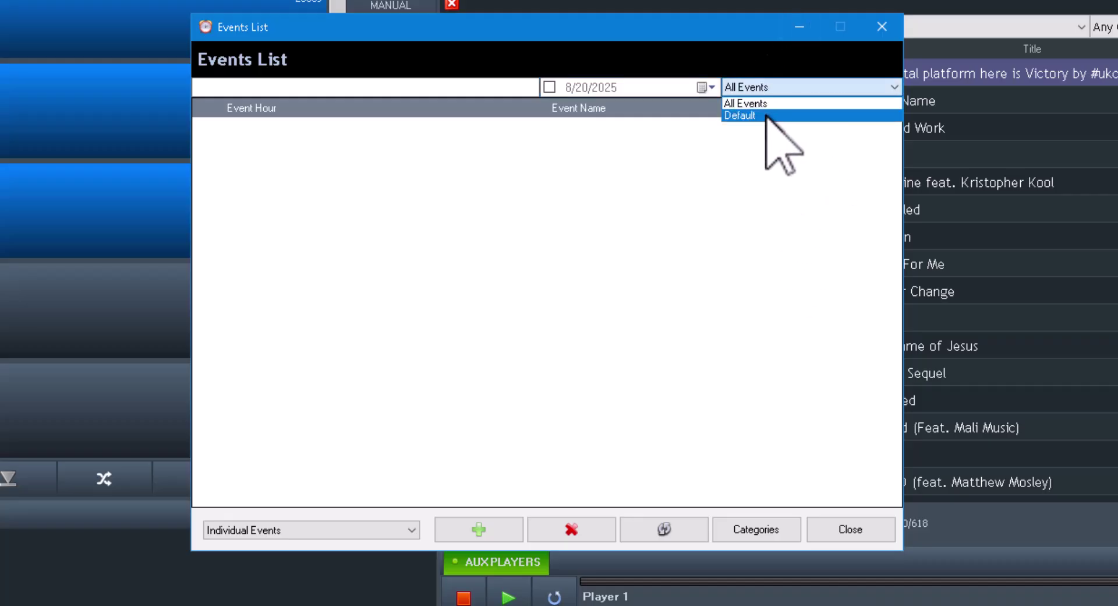
left_click(766, 115)
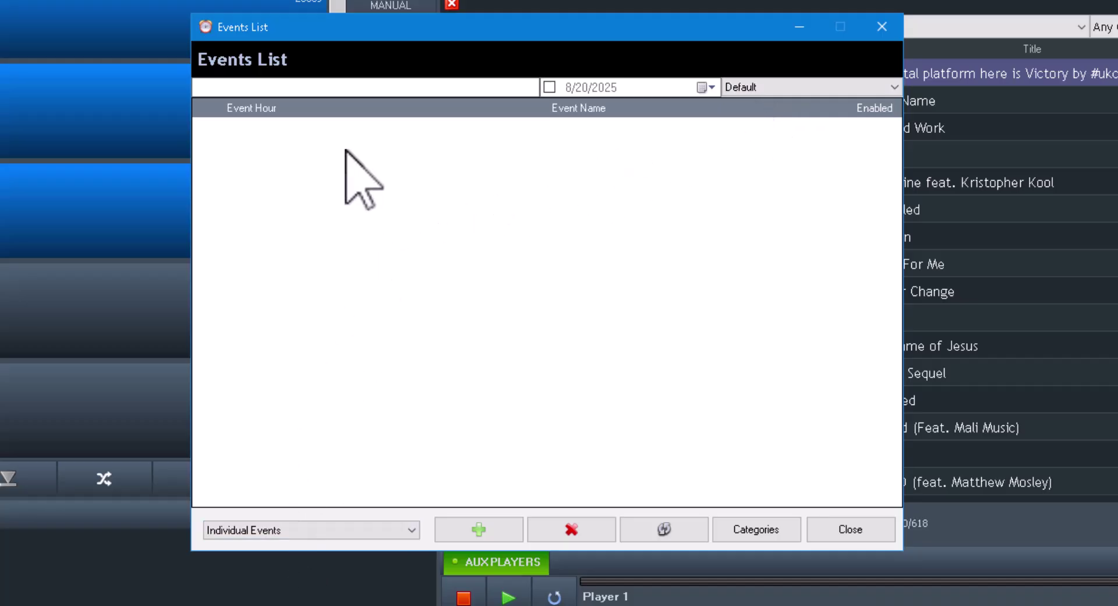
left_click(305, 107)
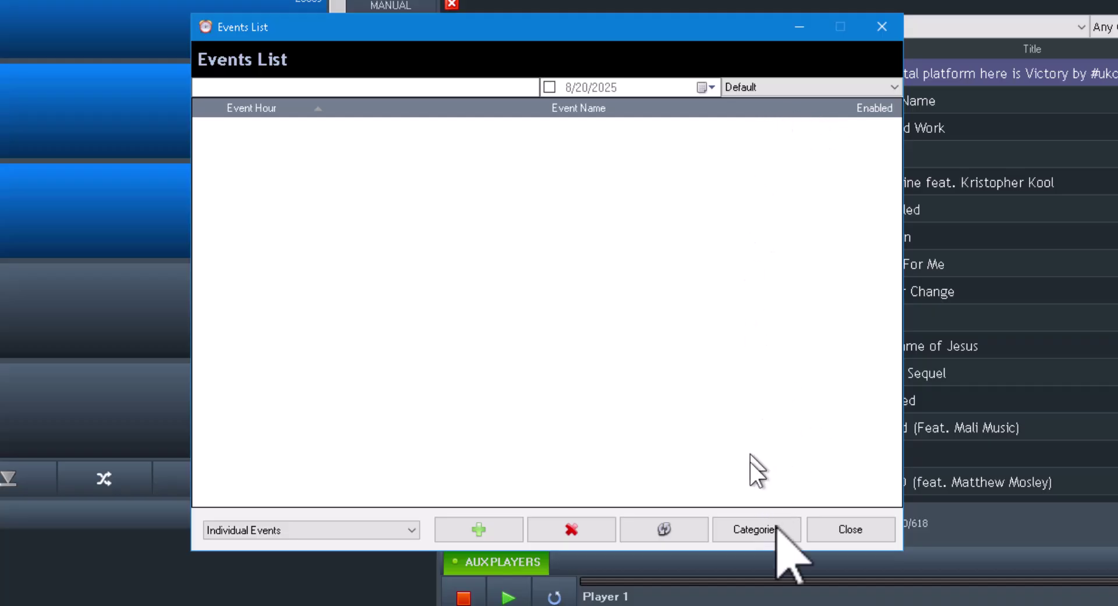
Add a Sweepers event category in the category manager.
left_click(750, 529)
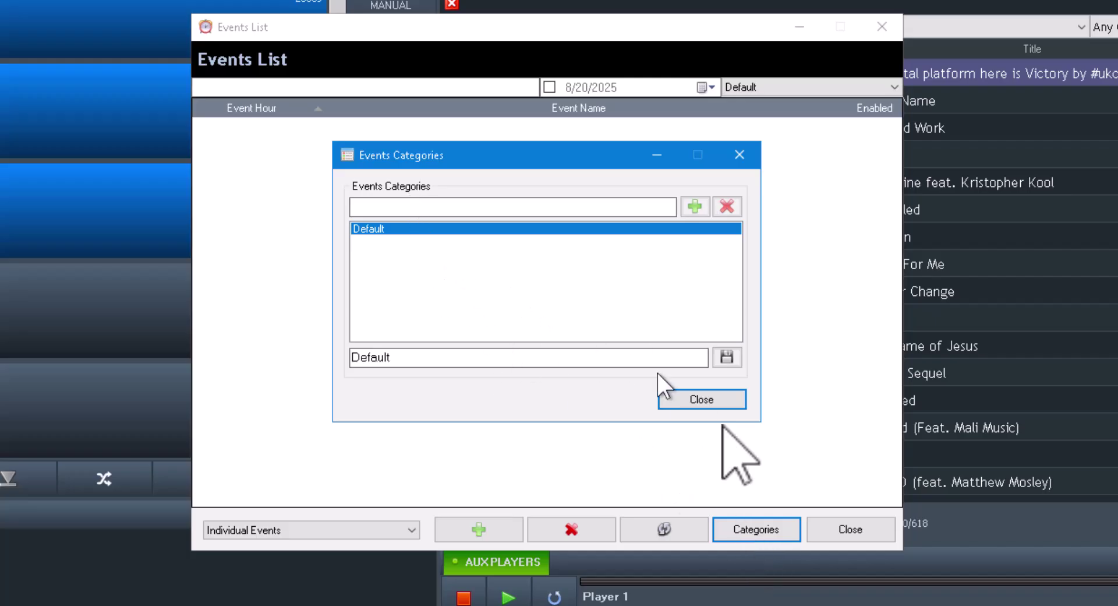
left_click(452, 201)
type("Sw")
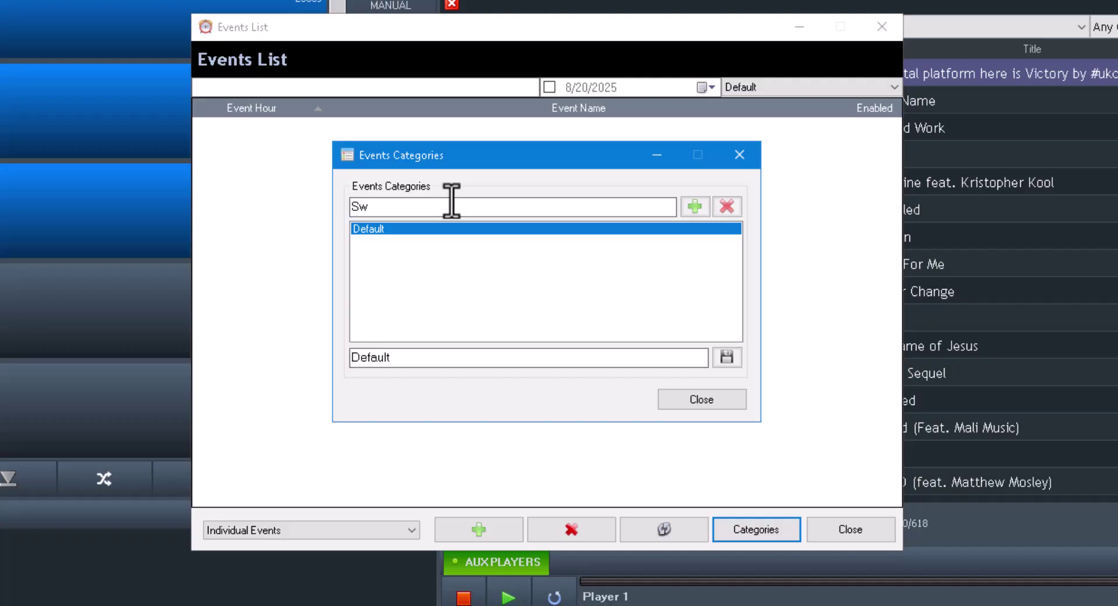
type("eepers")
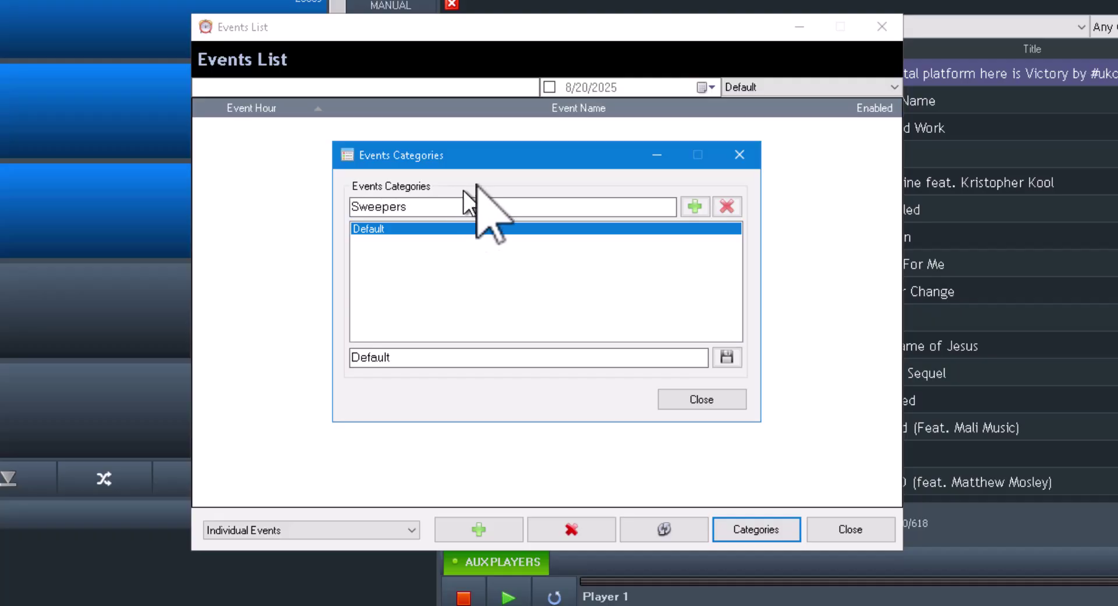
left_click(695, 207)
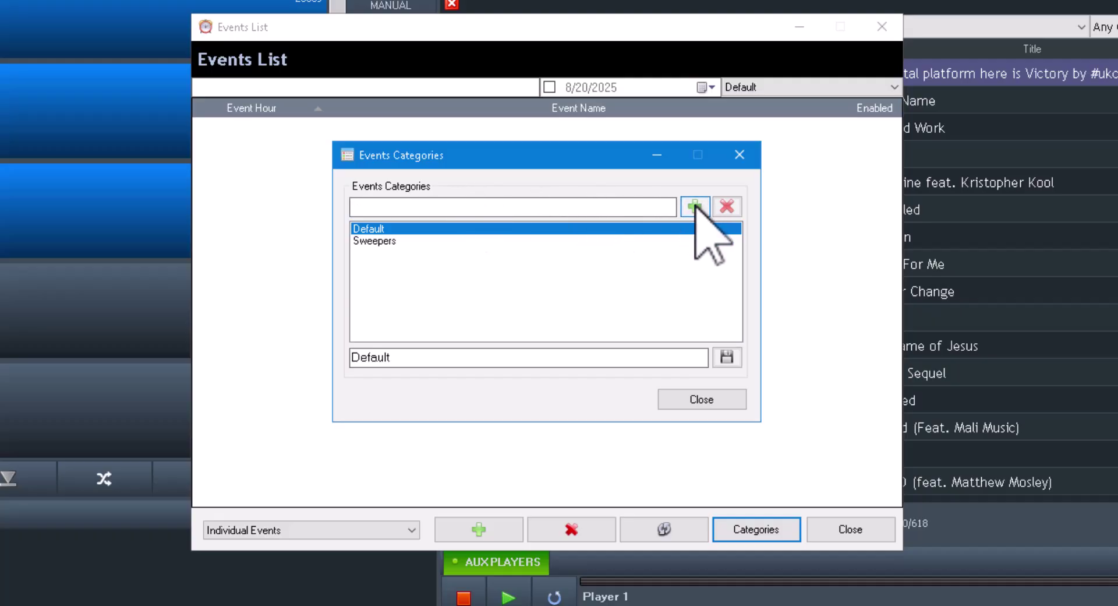
left_click(704, 400)
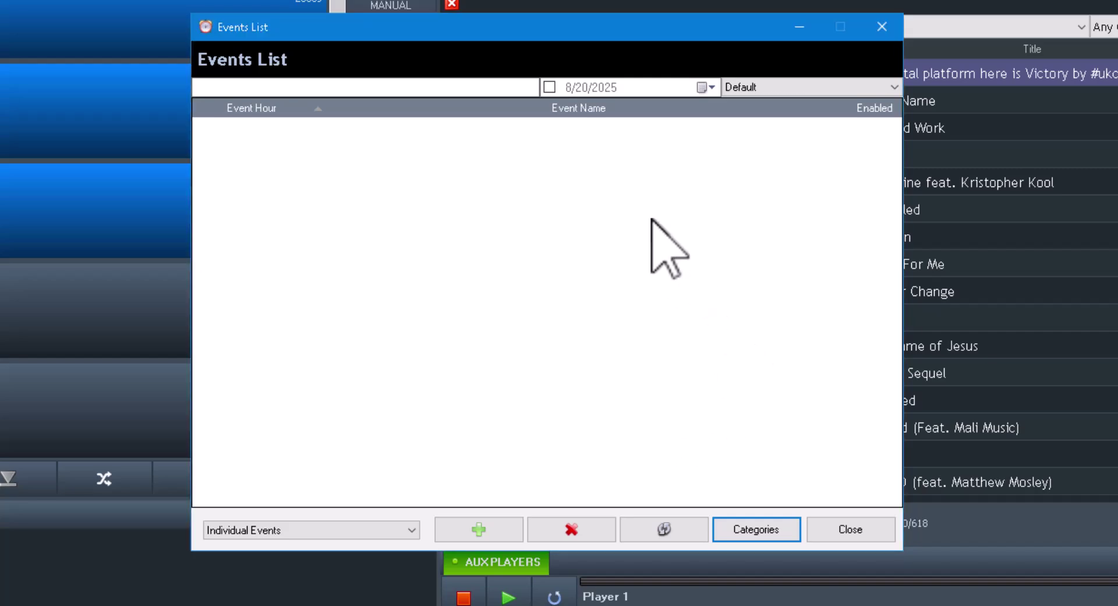
Keep the category filter on Default, then add a Rotations event category.
left_click(398, 89)
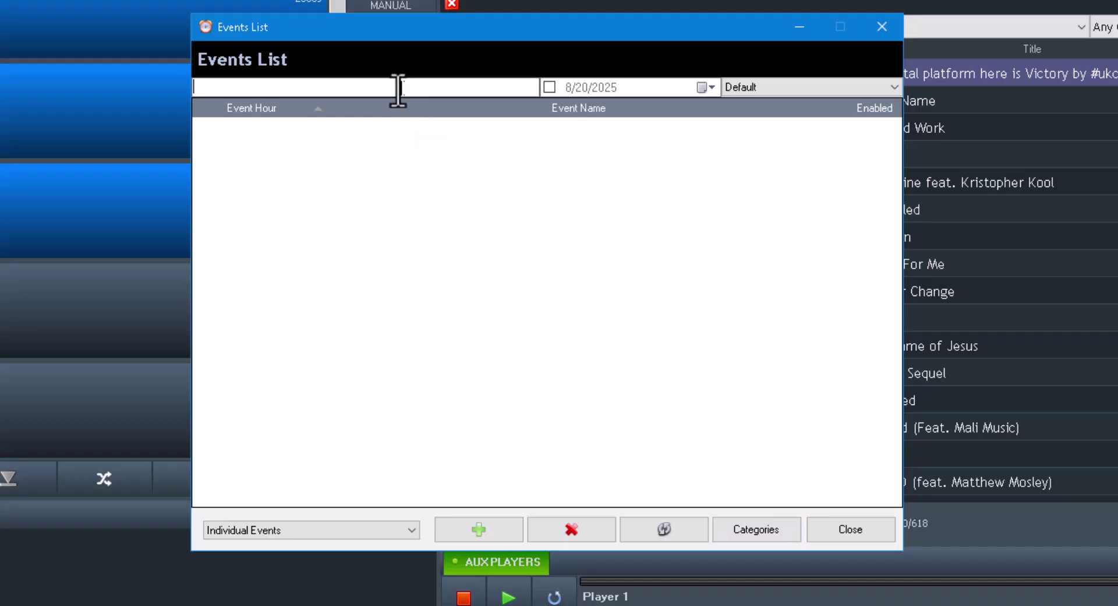
left_click(809, 87)
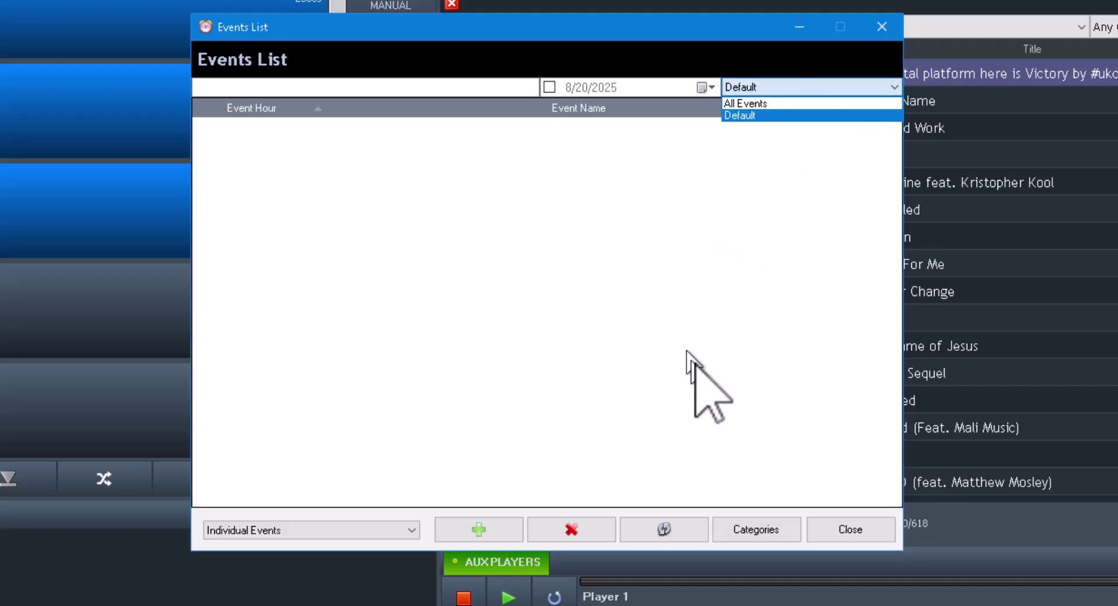
left_click(714, 389)
left_click(764, 530)
left_click(444, 207)
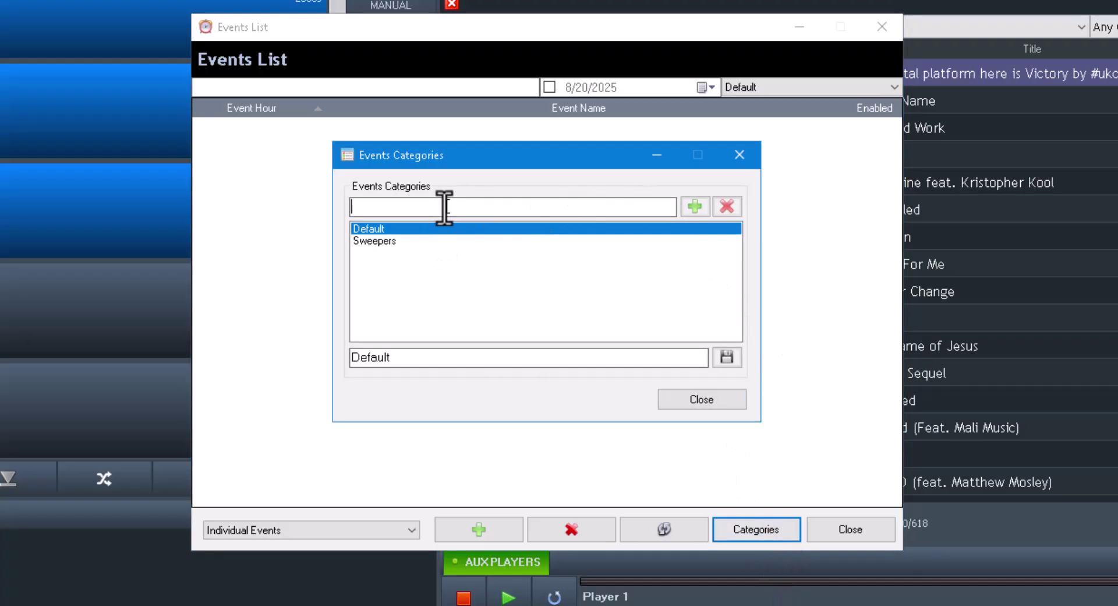
type("Rotations")
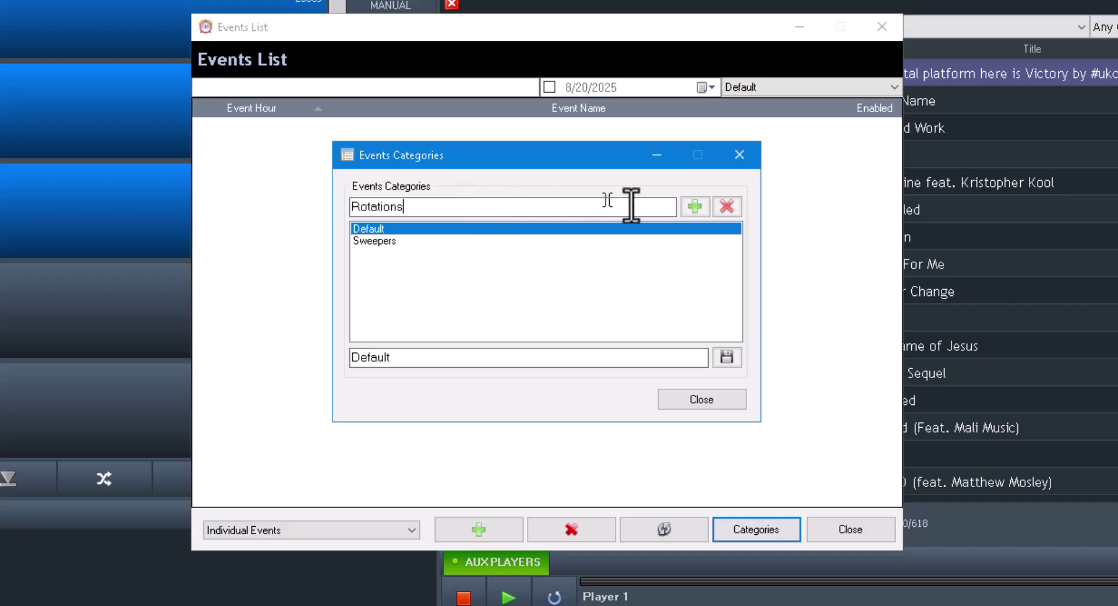
left_click(695, 206)
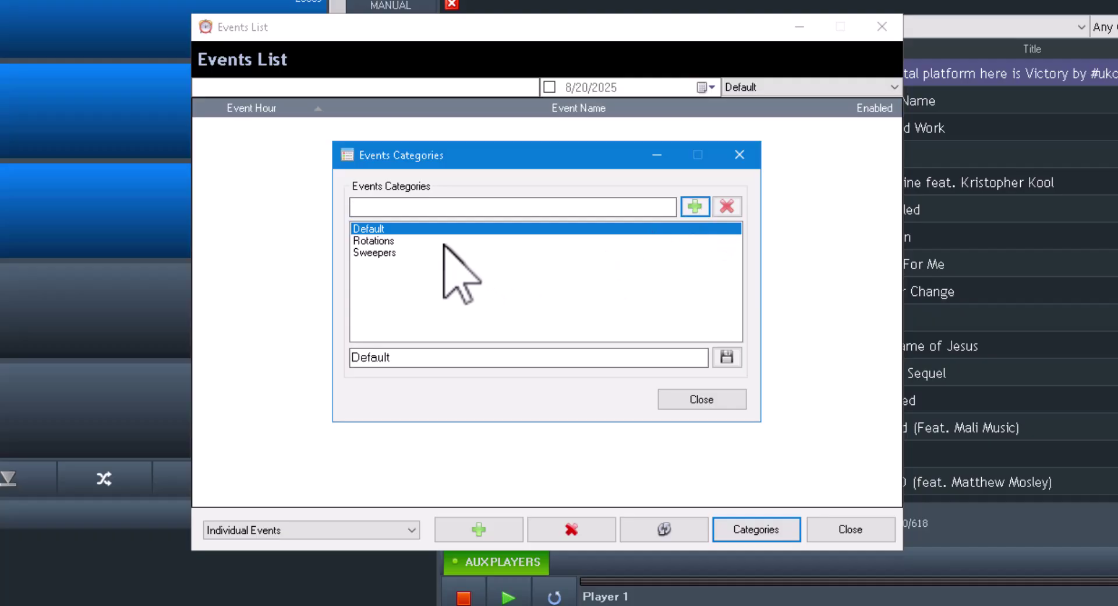
left_click(705, 395)
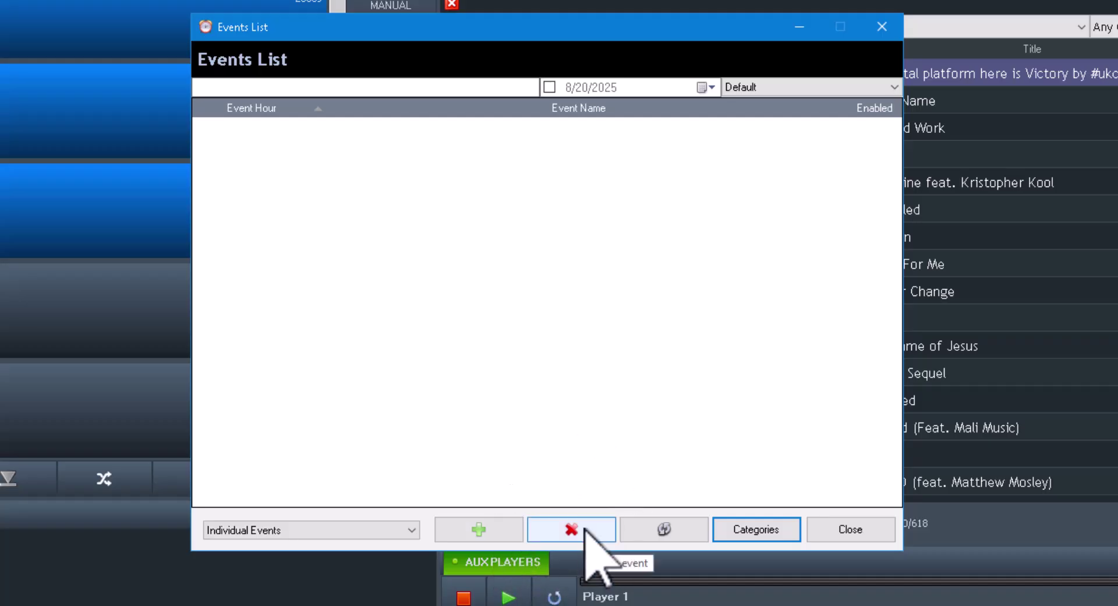
left_click(670, 528)
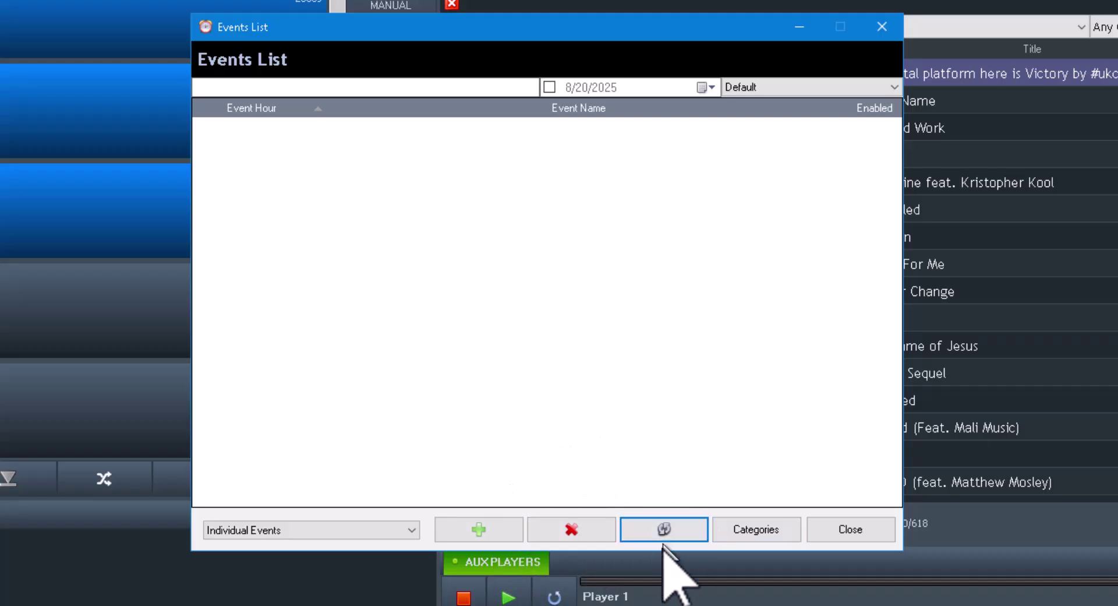
left_click(761, 527)
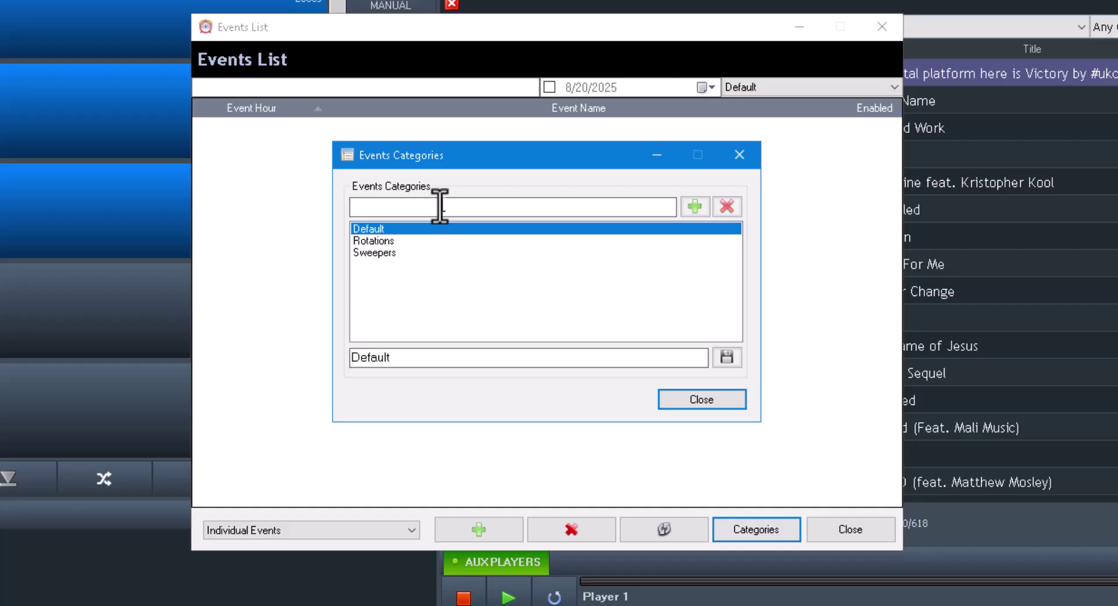
left_click(702, 399)
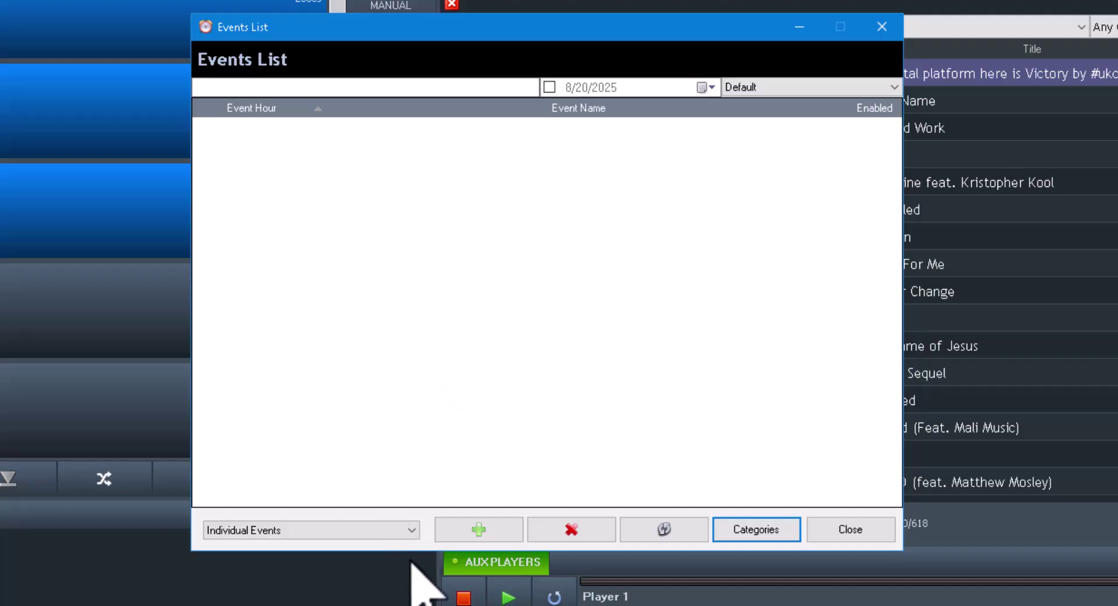
left_click(411, 530)
left_click(410, 530)
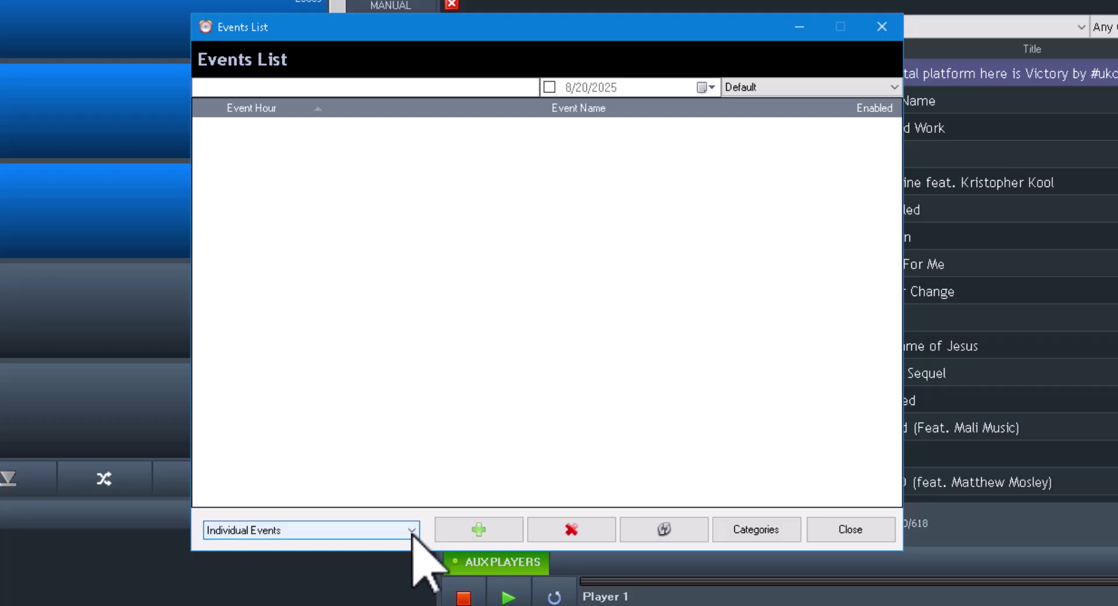
left_click(412, 87)
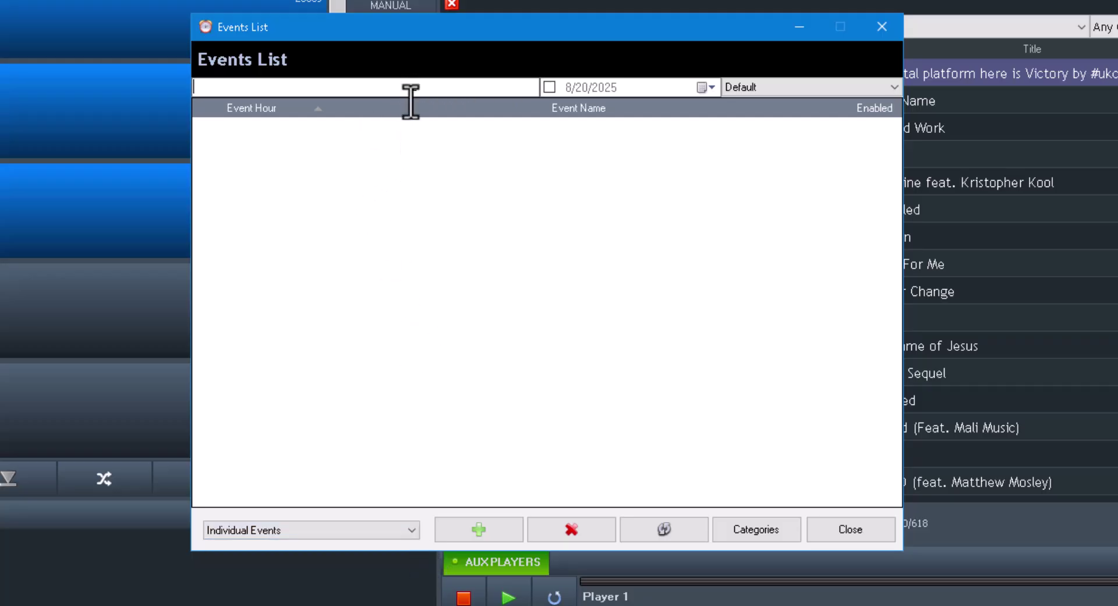
left_click(771, 530)
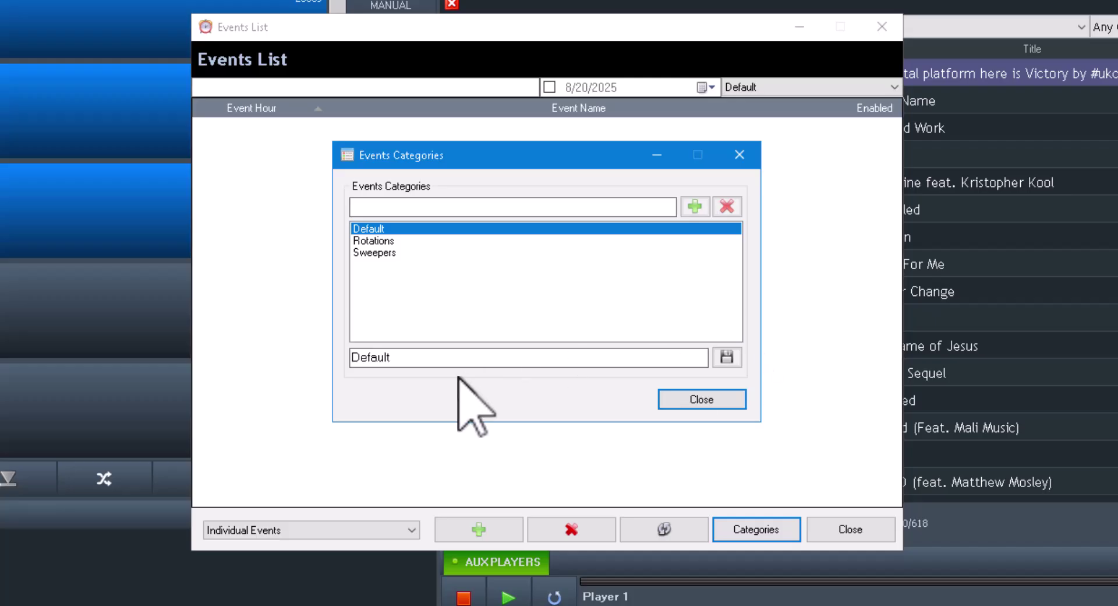
left_click(713, 399)
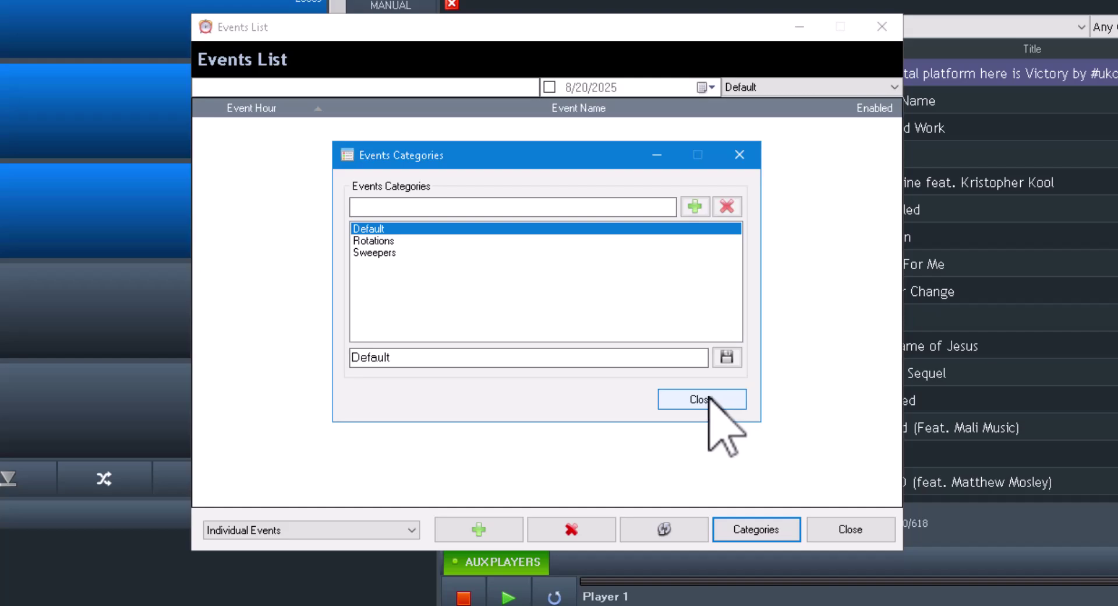
left_click(710, 399)
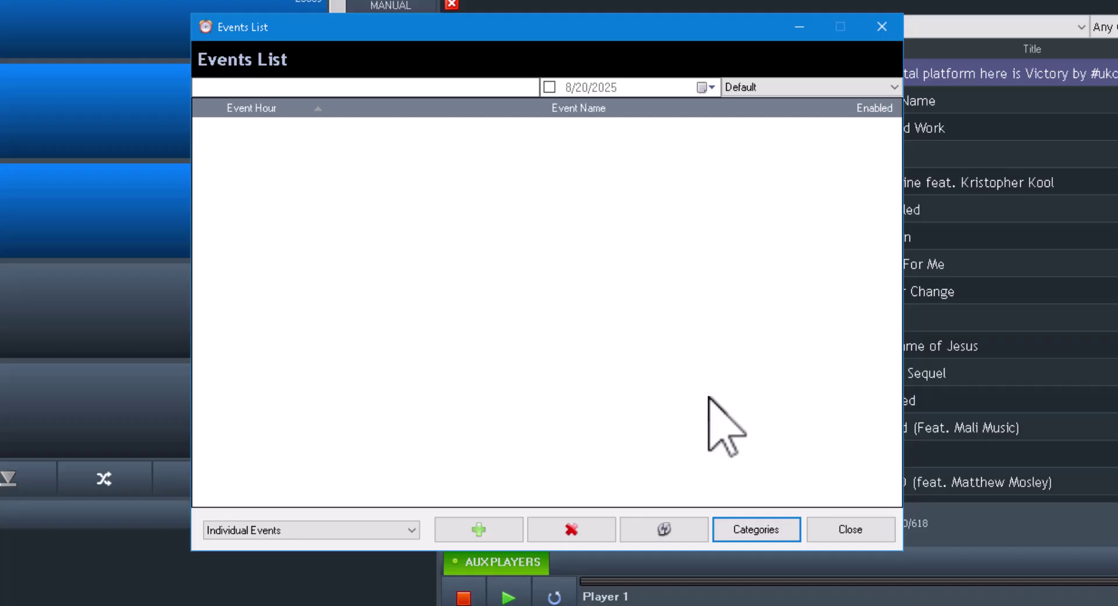